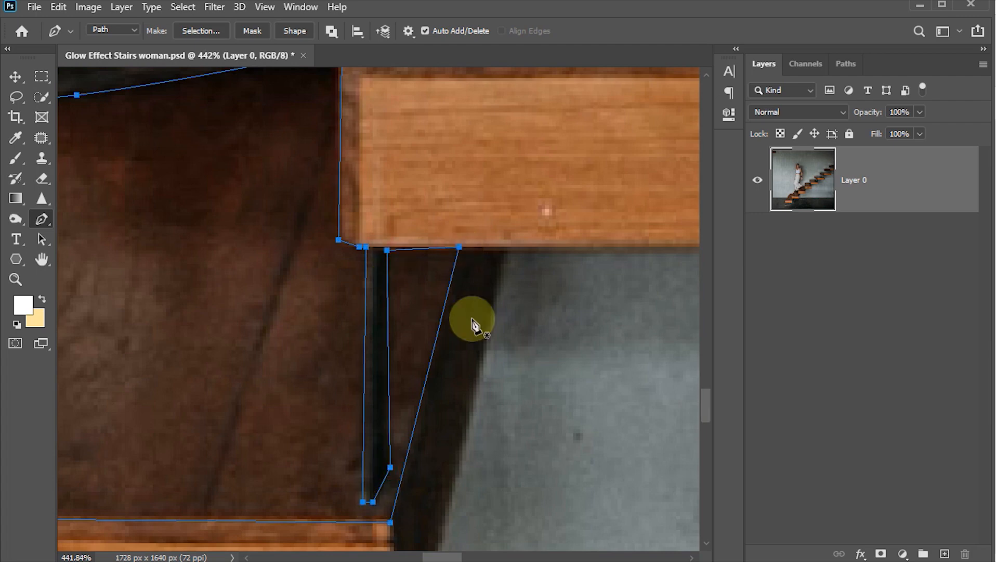
- Close the pen path around the two stair treads under the woman's feet and convert it to a selection
{"action": "left_click", "coordinate": [459, 246]}
{"action": "key", "text": "ctrl+0"}
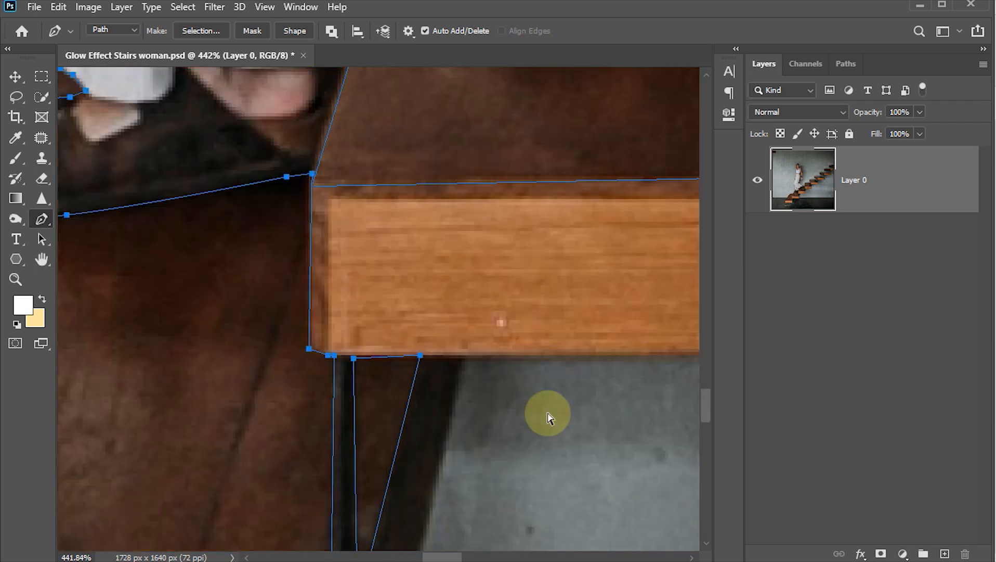
{"action": "scroll", "coordinate": [366, 415], "scroll_direction": "up", "scroll_amount": 3}
{"action": "scroll", "coordinate": [366, 415], "scroll_direction": "up", "scroll_amount": 4}
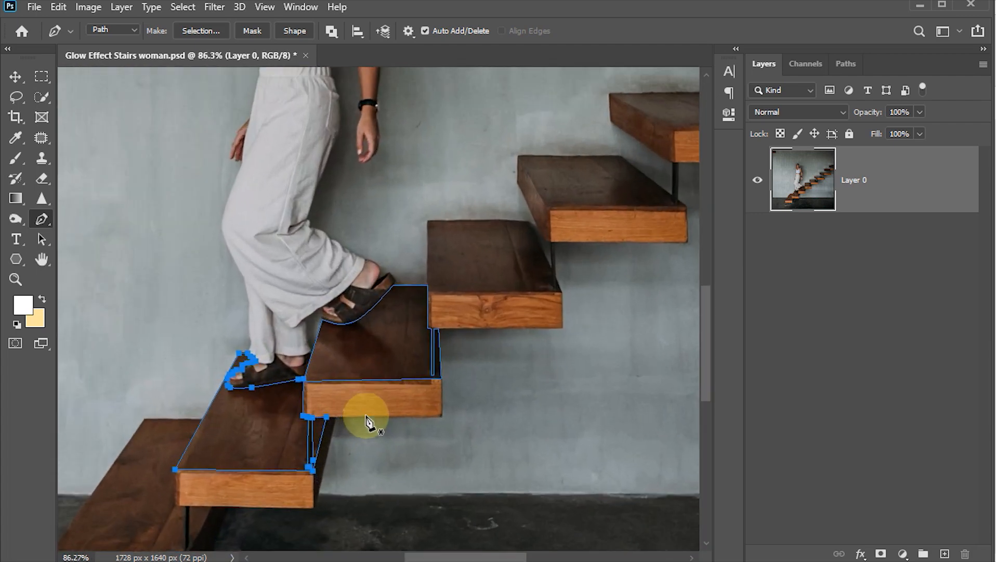
{"action": "key", "text": "ctrl+Return"}
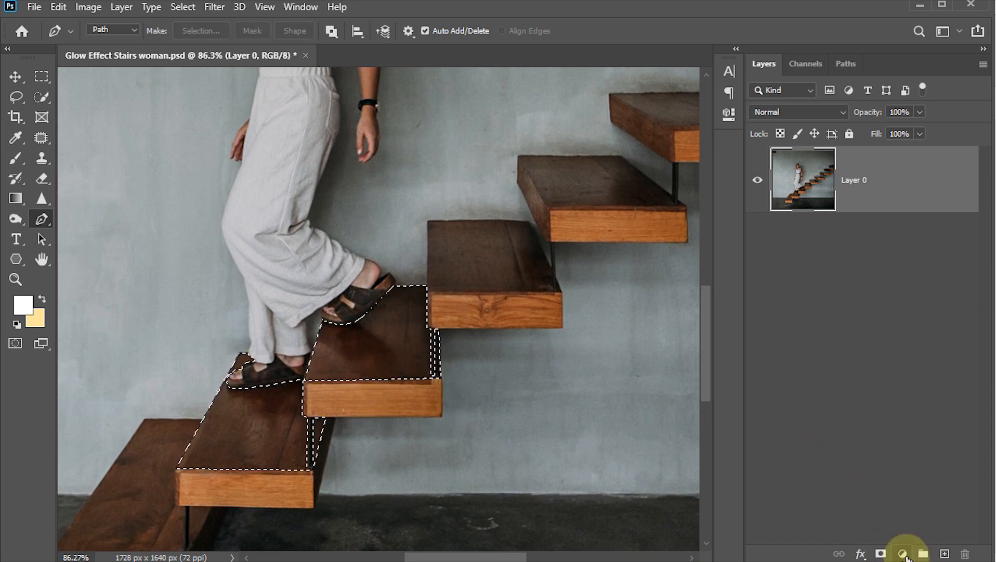
- Fill the selected stair treads with a white (ffffff) Solid Color fill layer and save the document
{"action": "left_click", "coordinate": [903, 554]}
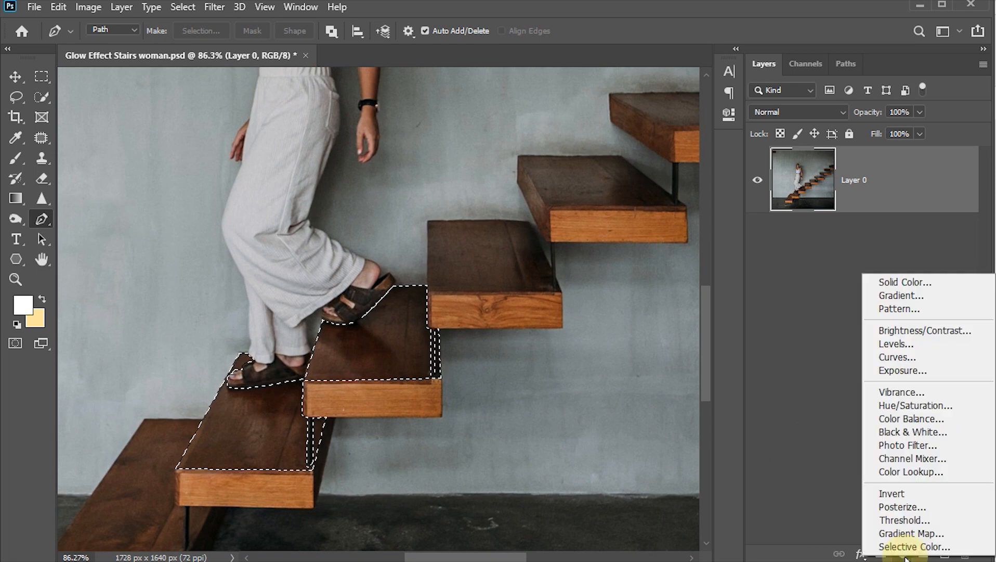
{"action": "left_click", "coordinate": [905, 283]}
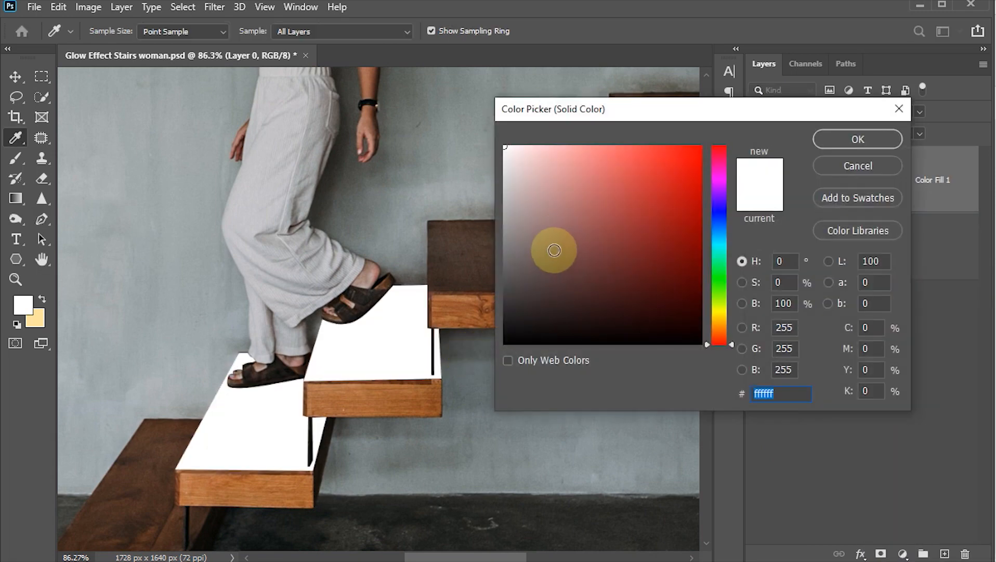
{"action": "left_click", "coordinate": [831, 138]}
{"action": "key", "text": "p"}
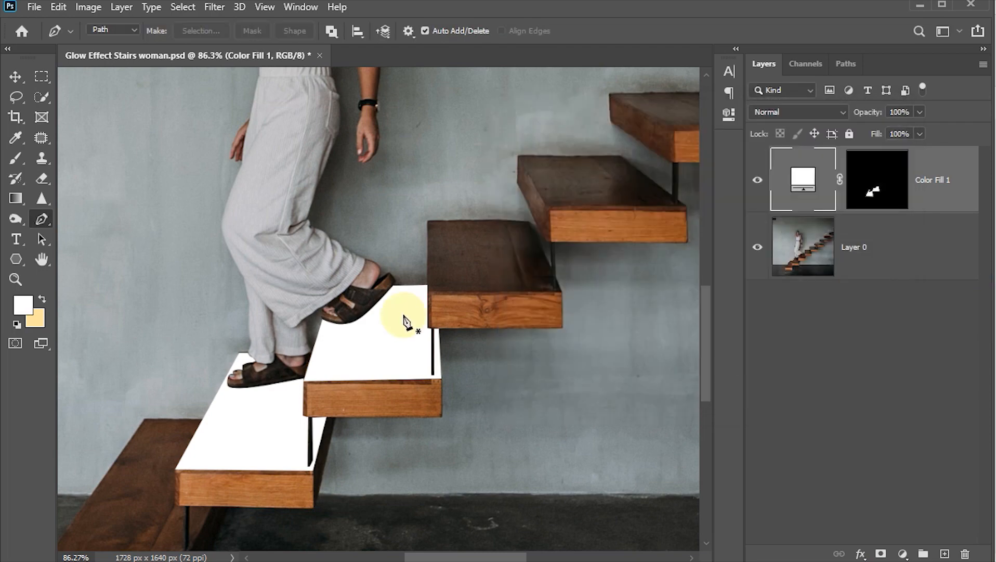
{"action": "key", "text": "ctrl+0"}
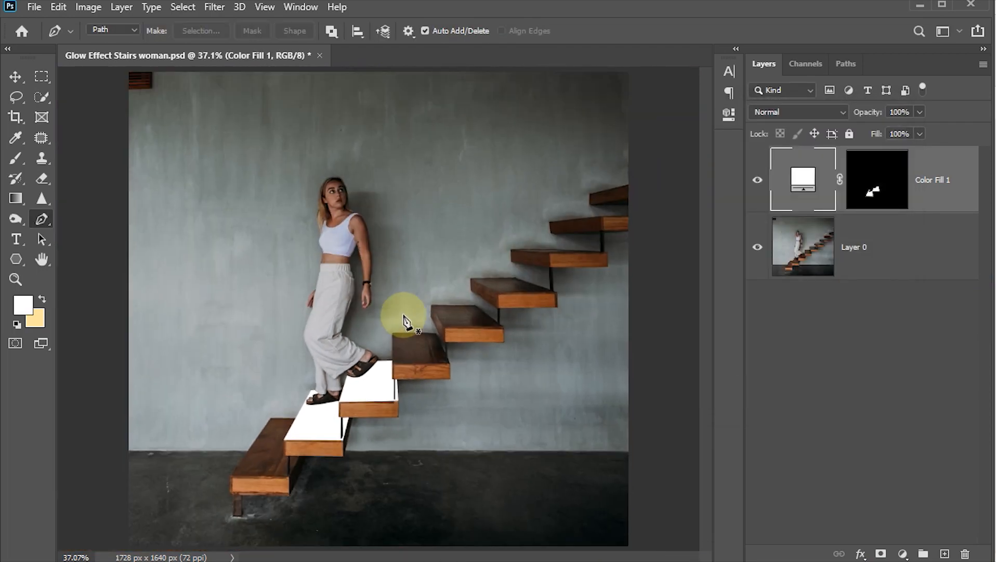
{"action": "key", "text": "ctrl+s"}
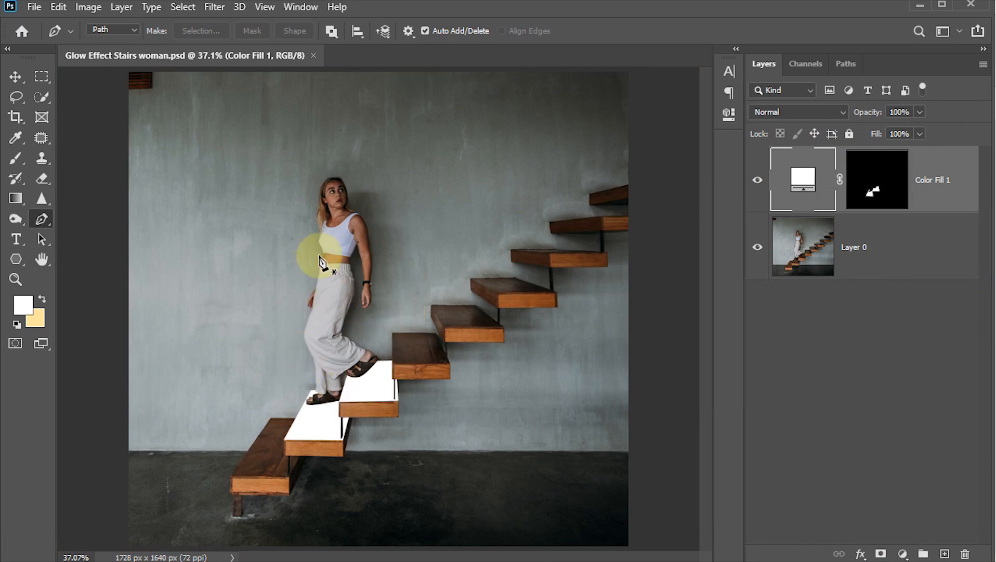
- Select the main subject automatically on the photo layer, Layer 0
{"action": "left_click", "coordinate": [798, 259]}
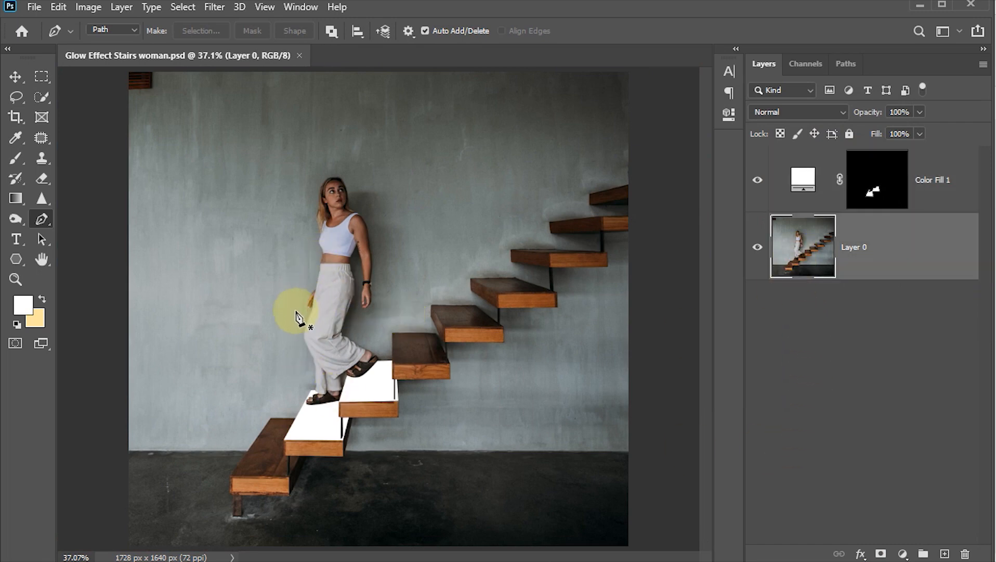
{"action": "scroll", "coordinate": [300, 315], "scroll_direction": "up", "scroll_amount": 1}
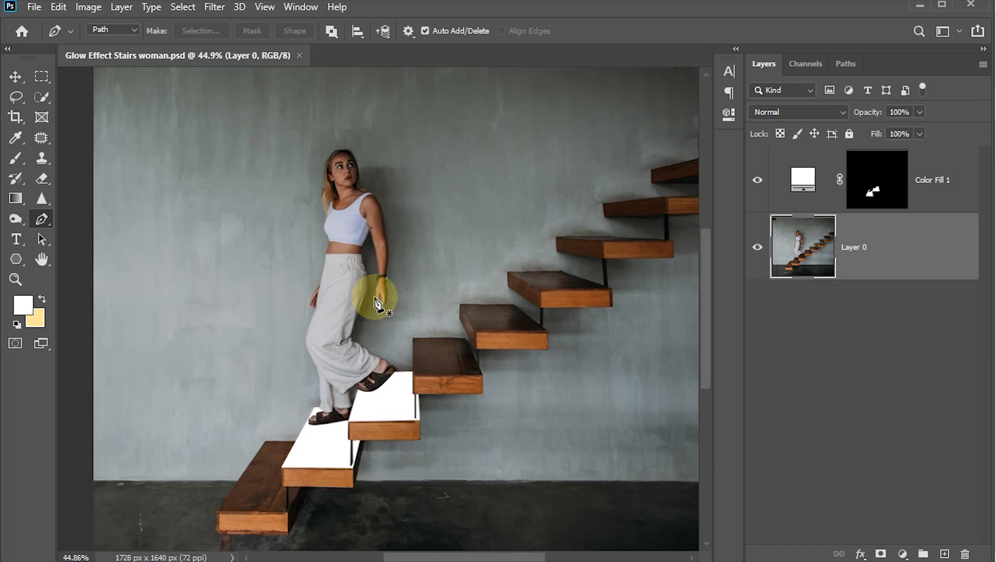
{"action": "scroll", "coordinate": [376, 302], "scroll_direction": "up", "scroll_amount": 1}
{"action": "left_click", "coordinate": [183, 6]}
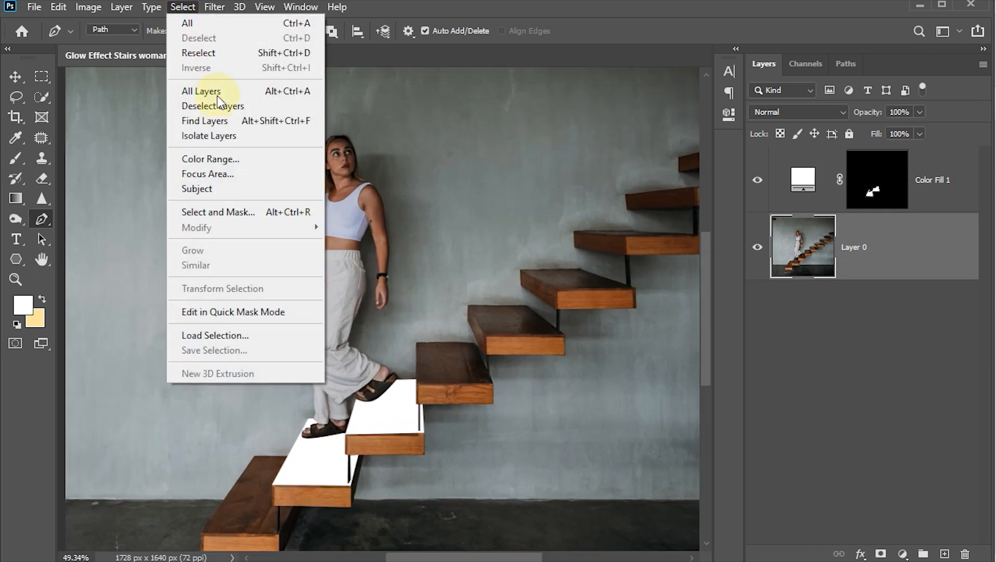
{"action": "left_click", "coordinate": [221, 190]}
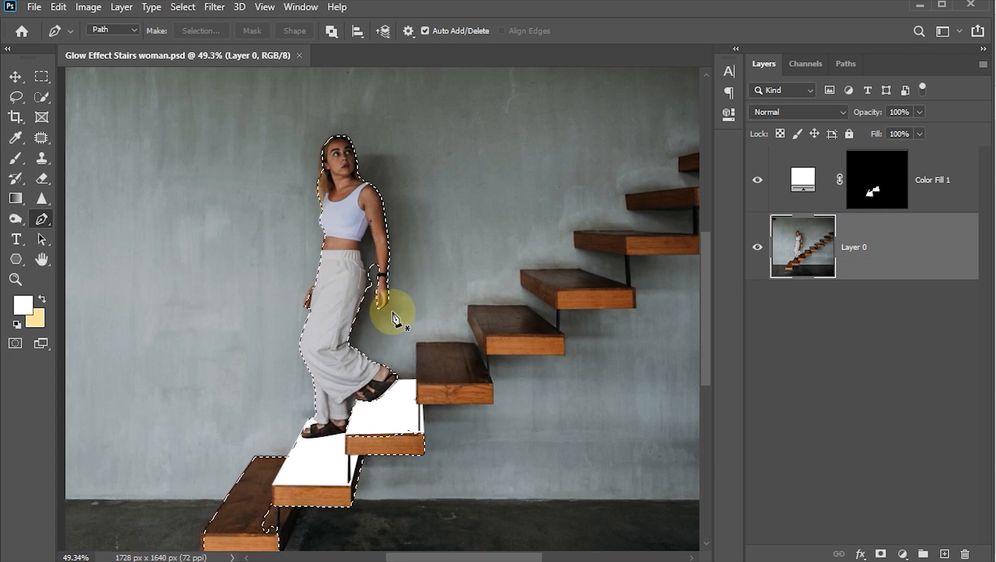
- Subtract the stair steps from the selection around the woman with the Quick Selection tool
{"action": "left_click", "coordinate": [39, 97]}
{"action": "left_click", "coordinate": [88, 111]}
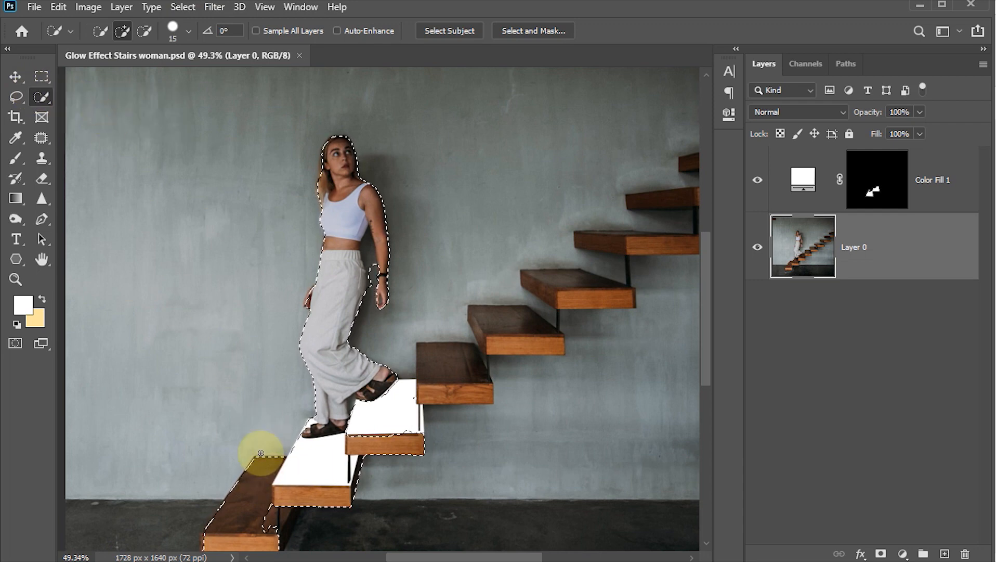
{"action": "key", "text": "alt"}
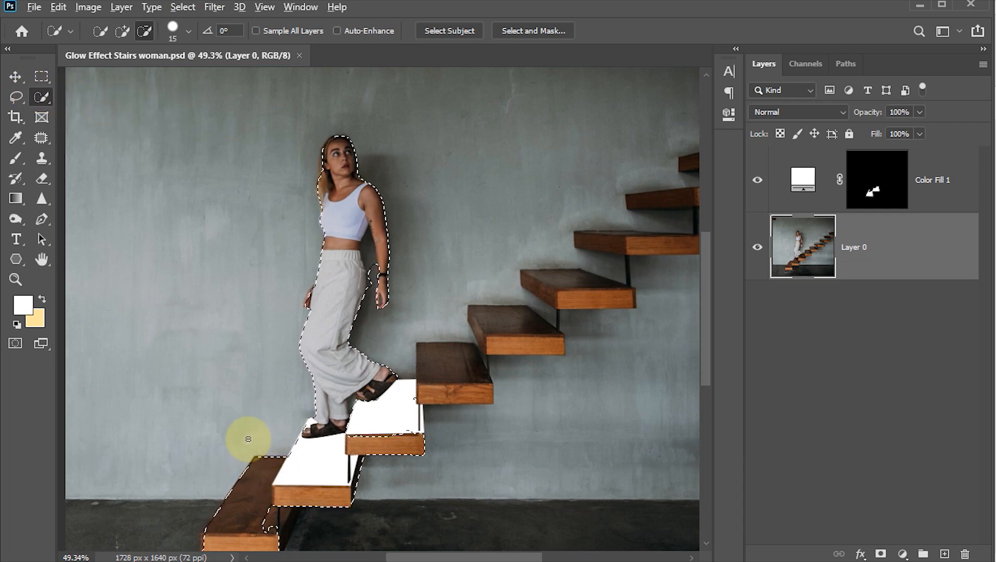
{"action": "scroll", "coordinate": [262, 459], "scroll_direction": "up", "scroll_amount": 4}
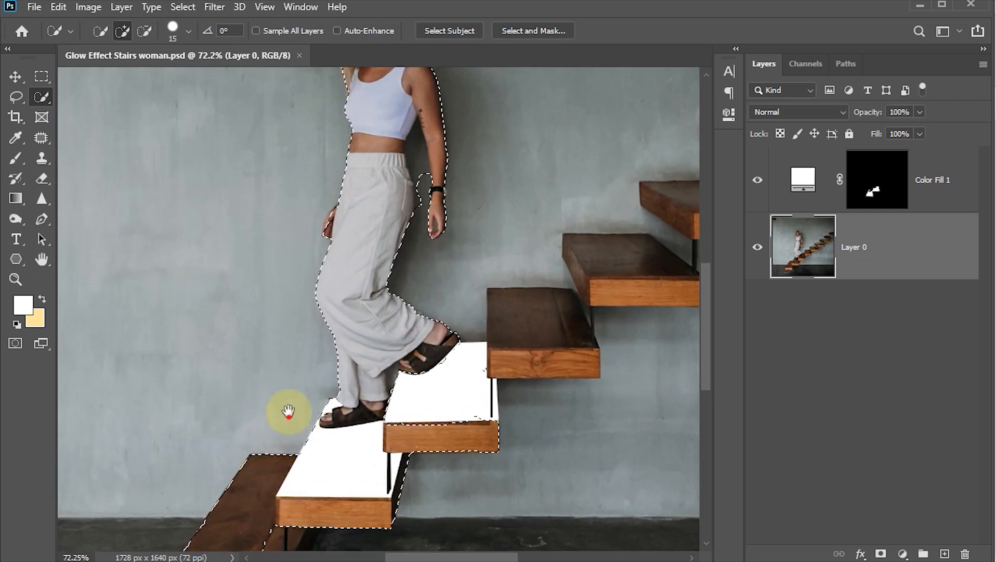
{"action": "scroll", "coordinate": [289, 411], "scroll_direction": "down", "scroll_amount": 2}
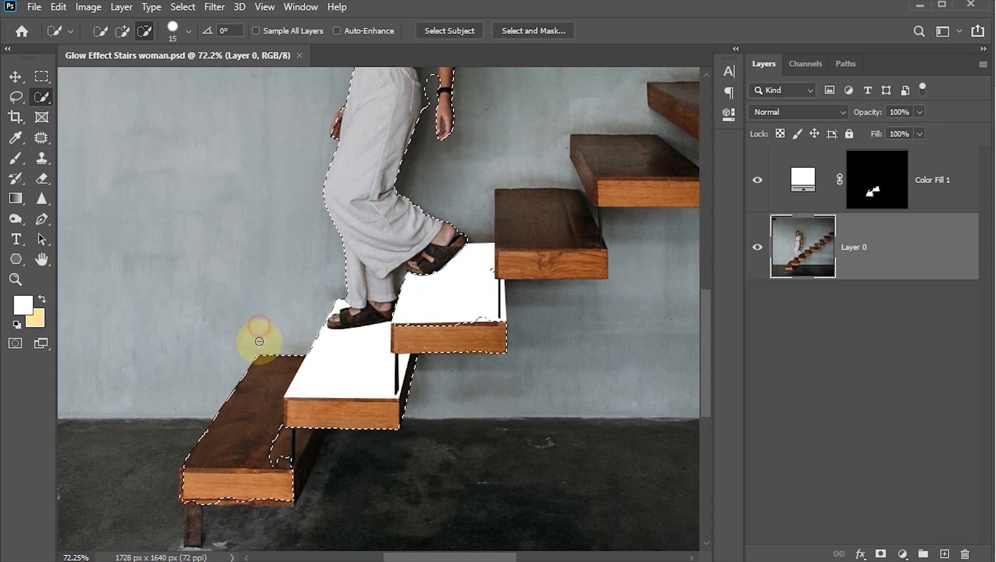
{"action": "key", "text": "alt"}
{"action": "mouse_move", "coordinate": [260, 340]}
{"action": "left_mouse_down"}
{"action": "mouse_move", "coordinate": [214, 438]}
{"action": "mouse_move", "coordinate": [266, 493]}
{"action": "mouse_move", "coordinate": [183, 493]}
{"action": "mouse_move", "coordinate": [289, 494]}
{"action": "mouse_move", "coordinate": [183, 476]}
{"action": "left_mouse_up"}
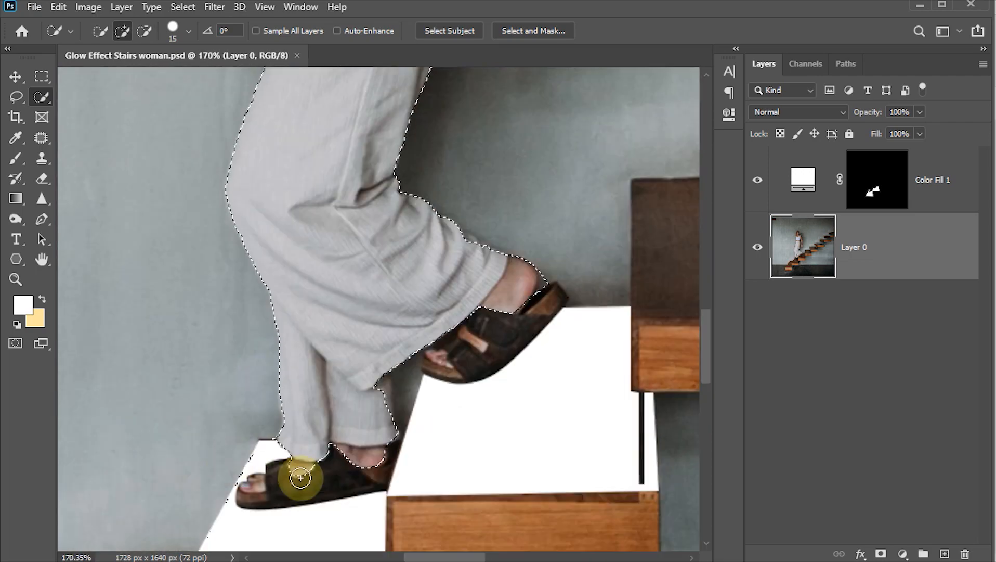
- Add both sandals to the woman's selection and copy the selected woman to a new layer
{"action": "left_click_drag", "start_coordinate": [247, 483], "coordinate": [370, 465]}
{"action": "left_click_drag", "start_coordinate": [436, 358], "coordinate": [522, 317]}
{"action": "left_click_drag", "start_coordinate": [461, 257], "coordinate": [491, 541]}
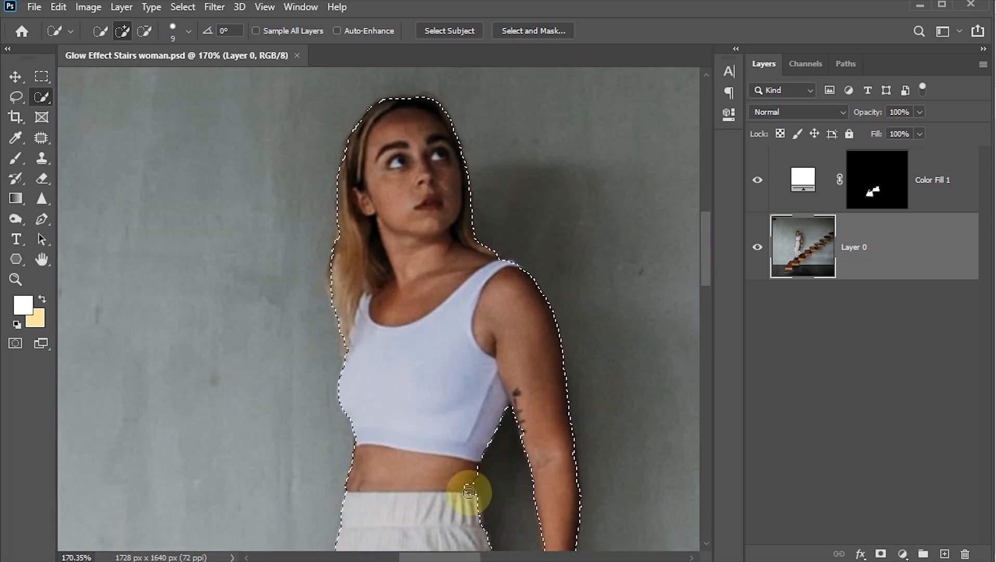
{"action": "key", "text": "ctrl+0"}
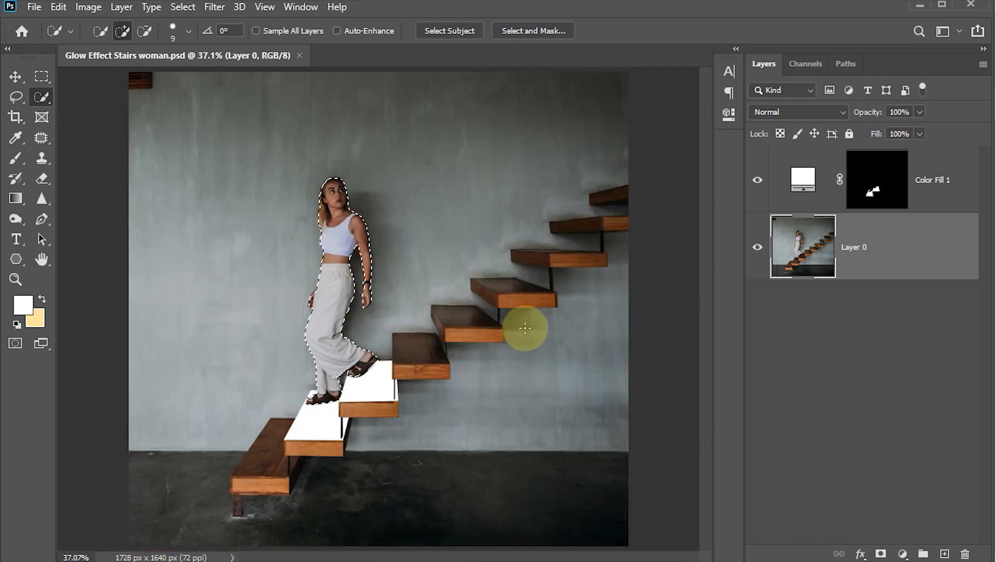
{"action": "key", "text": "ctrl+j"}
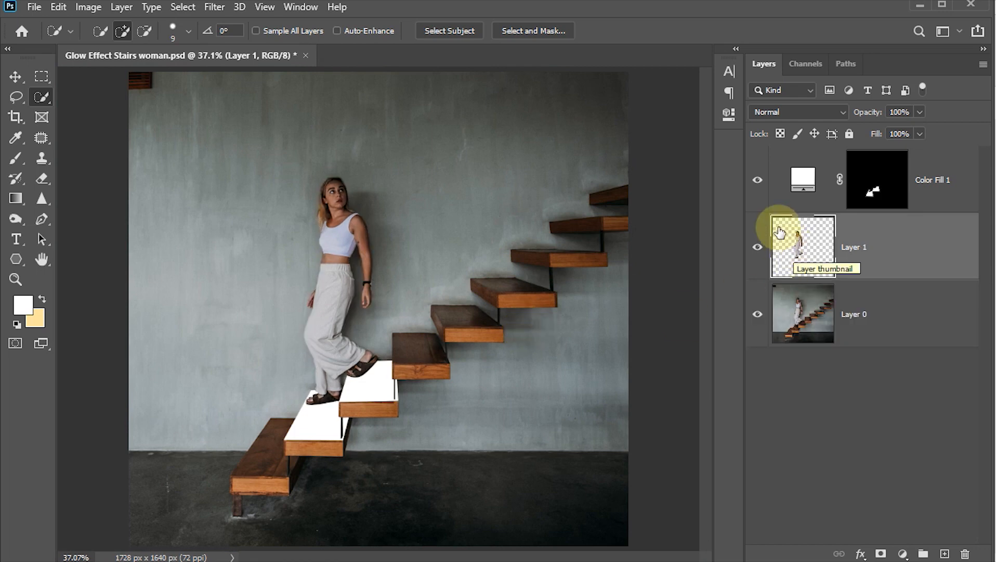
- Add a Color Lookup adjustment layer above the woman's layer using the Moonlight.3DL 3DLUT file, and save the document
{"action": "left_click", "coordinate": [902, 554]}
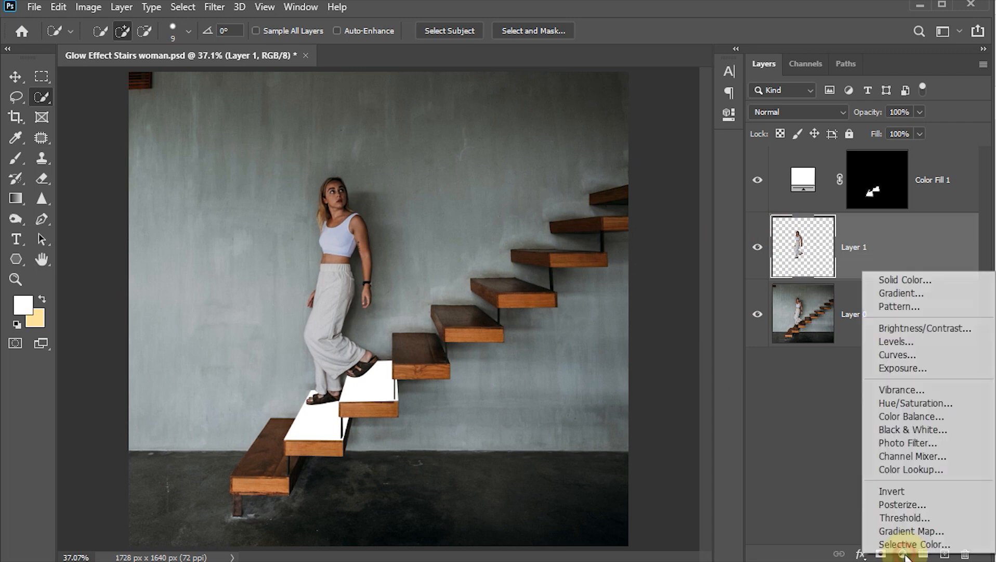
{"action": "left_click", "coordinate": [905, 466]}
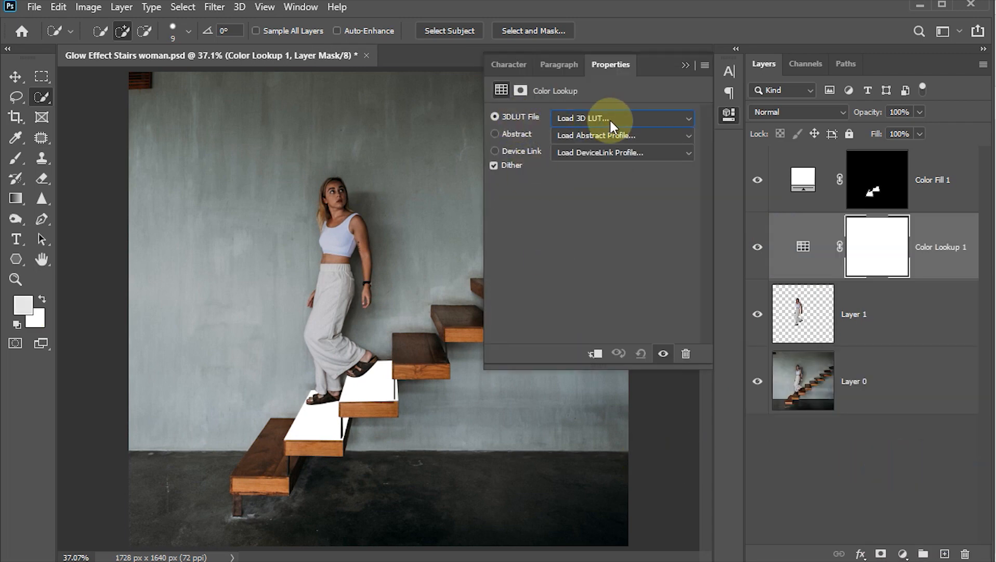
{"action": "left_click", "coordinate": [611, 117]}
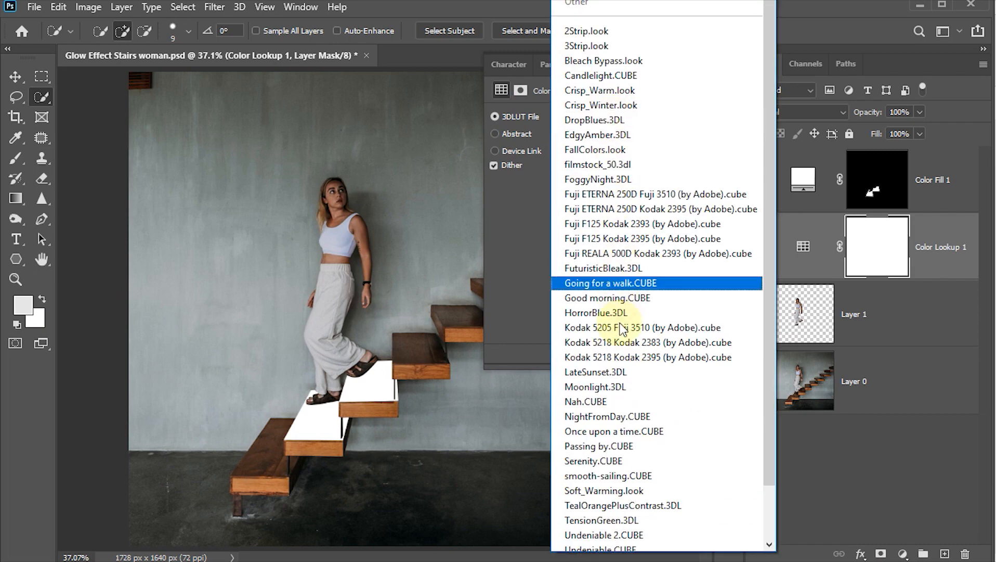
{"action": "left_click", "coordinate": [603, 386]}
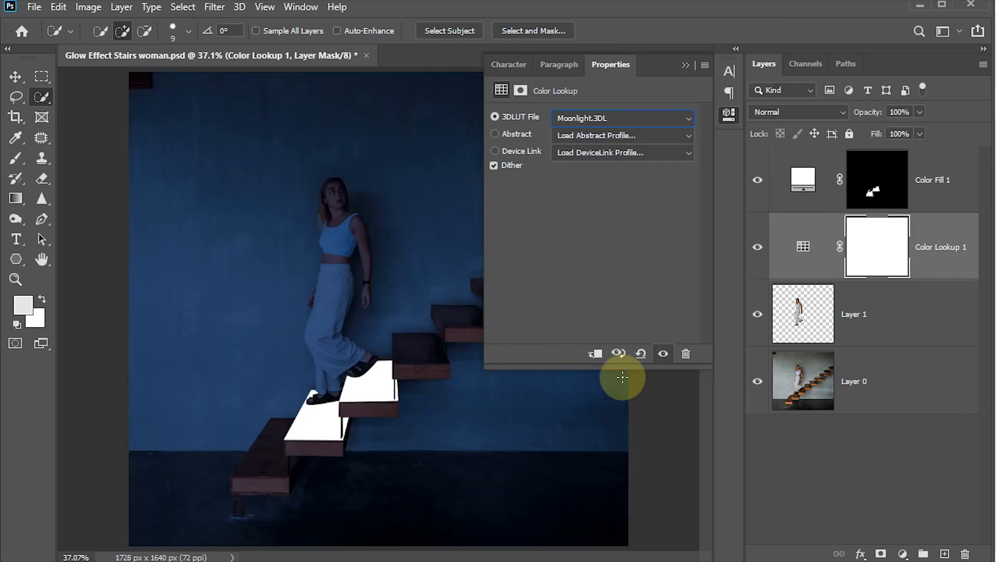
{"action": "left_click", "coordinate": [685, 66]}
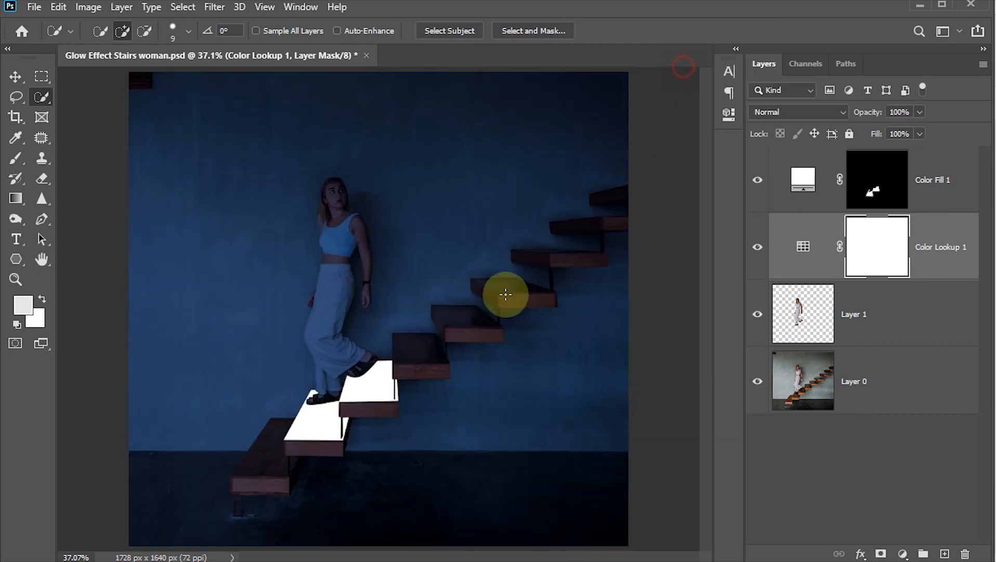
{"action": "key", "text": "v"}
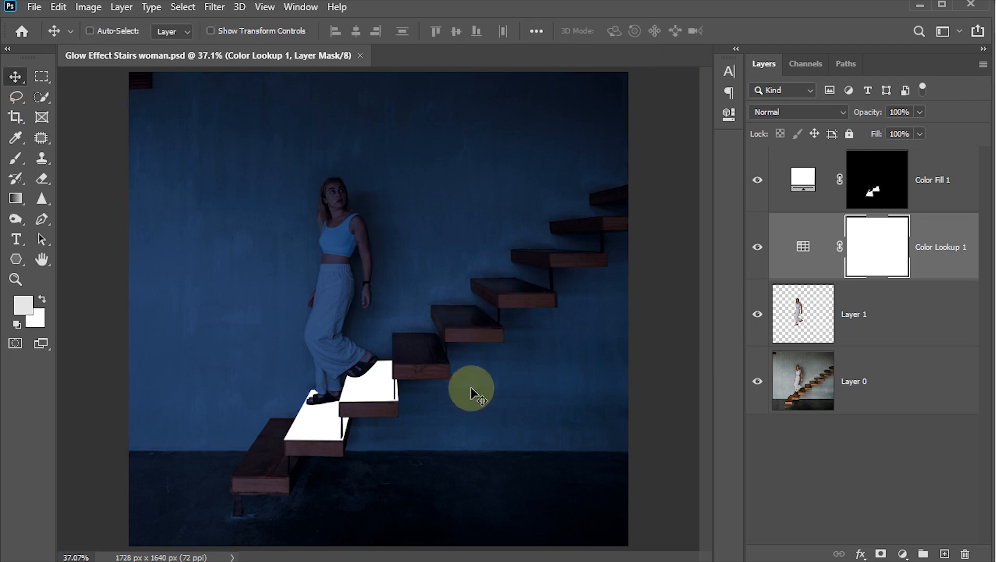
- Add an Inner Glow layer style to the white Color Fill 1 layer with its opacity set to 70%
{"action": "left_click", "coordinate": [809, 178]}
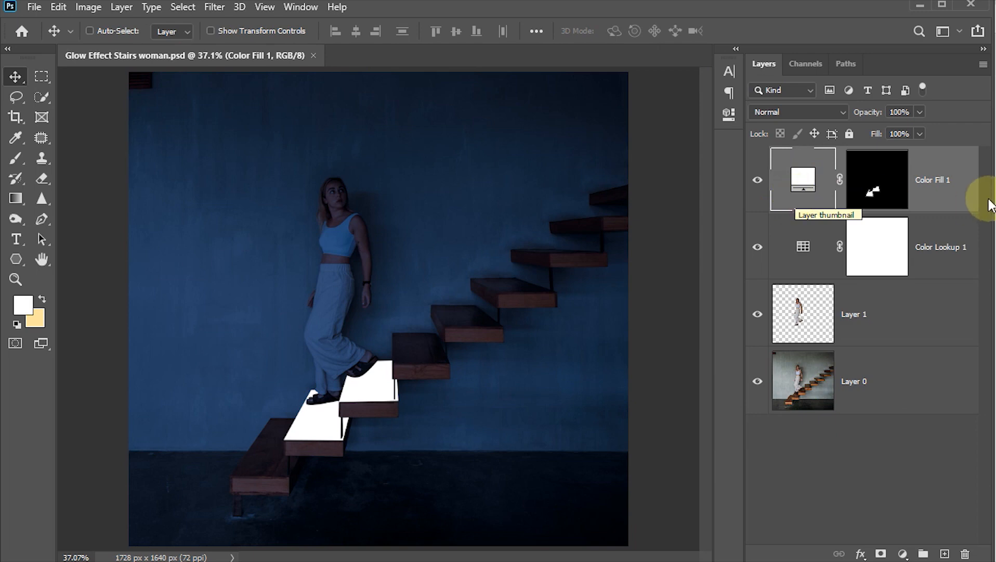
{"action": "right_click", "coordinate": [961, 199]}
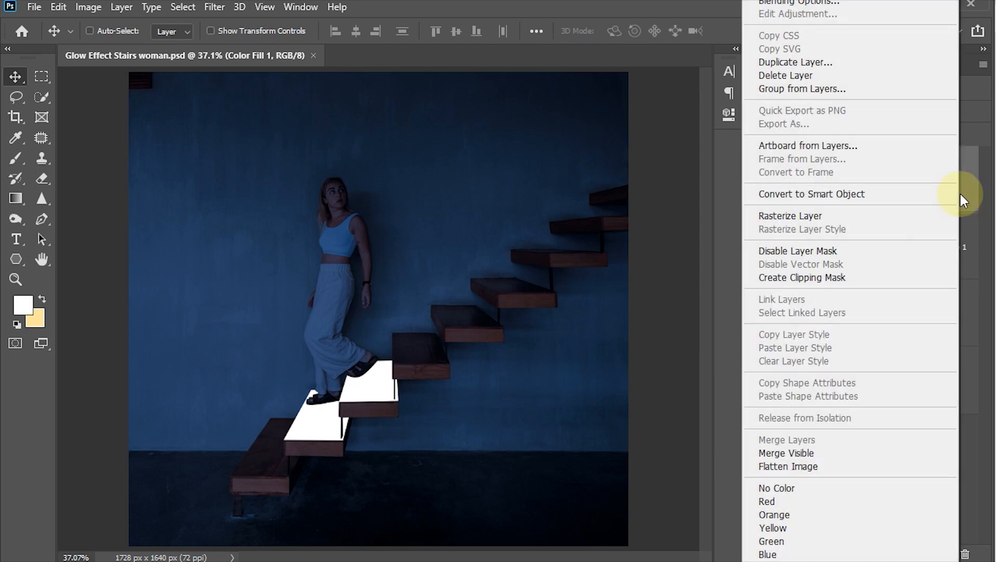
{"action": "left_click", "coordinate": [814, 3]}
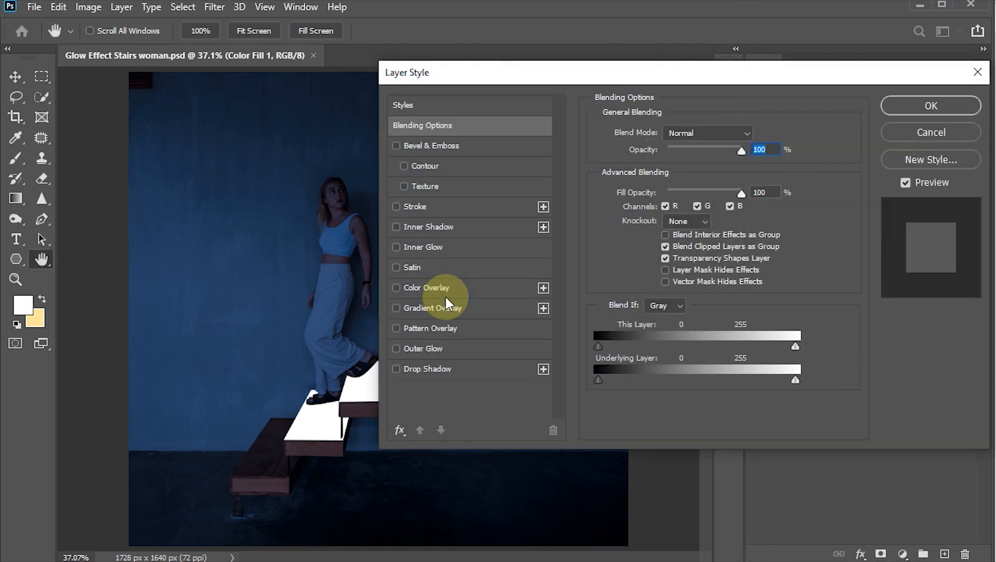
{"action": "left_click_drag", "start_coordinate": [505, 75], "coordinate": [545, 78]}
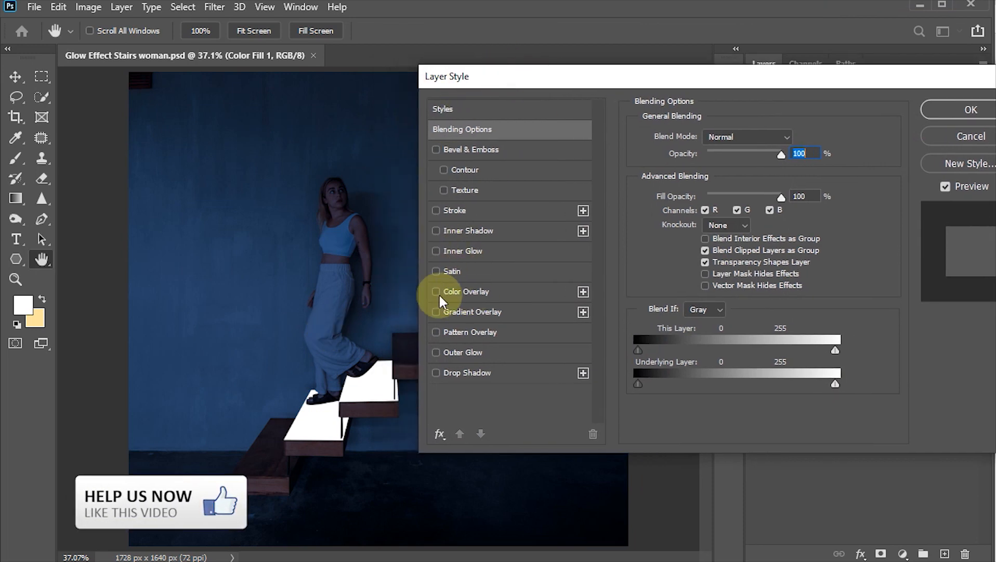
{"action": "left_click", "coordinate": [475, 250]}
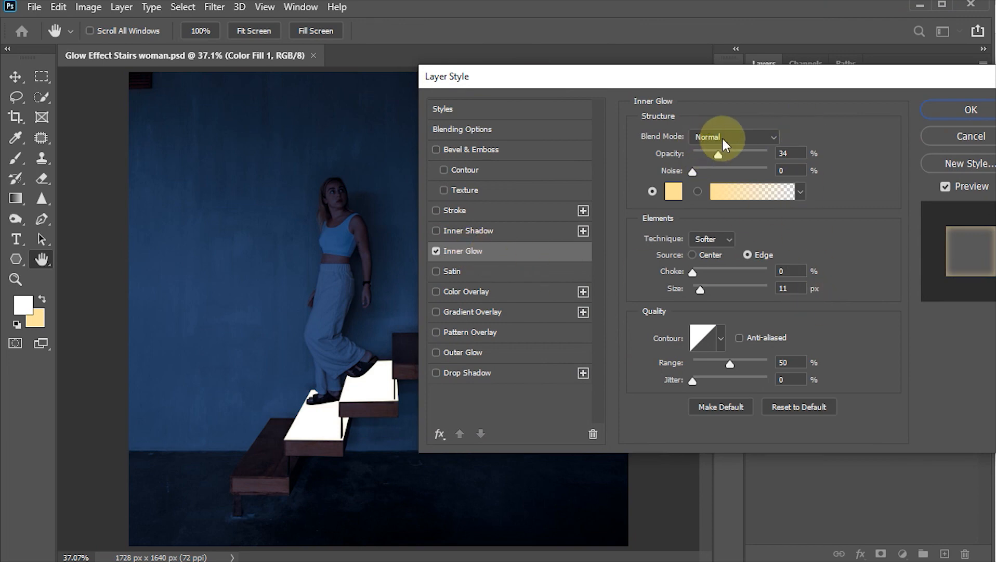
{"action": "left_click", "coordinate": [789, 153]}
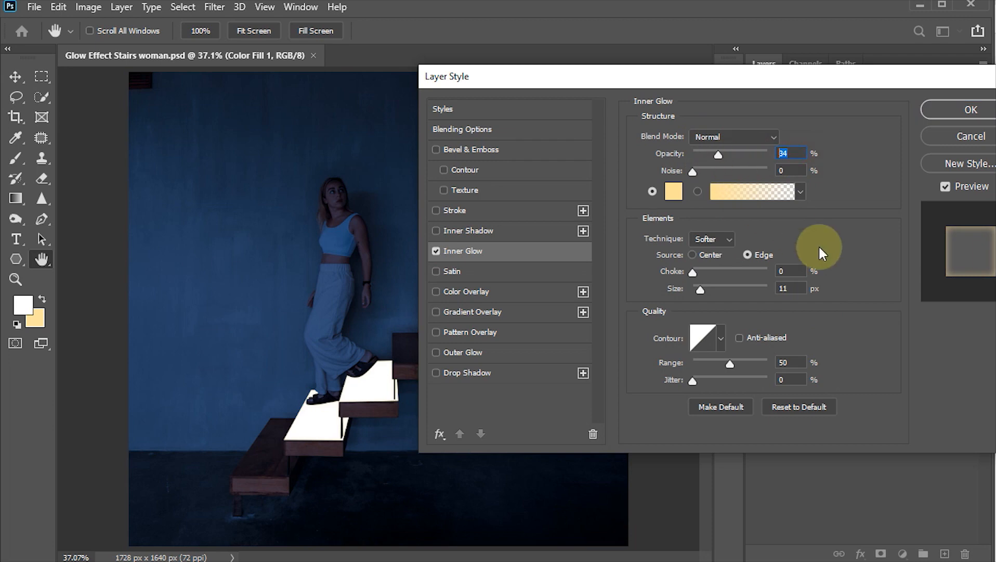
{"action": "type", "text": "70"}
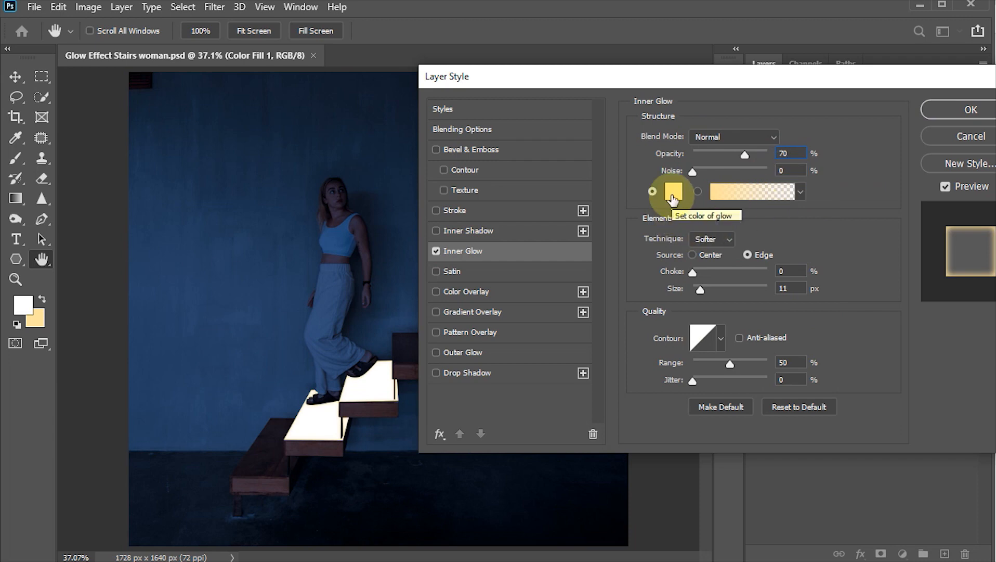
- Set the Inner Glow colour to ffe298 and its size to 25 px
{"action": "left_click", "coordinate": [671, 195]}
{"action": "left_click", "coordinate": [763, 395]}
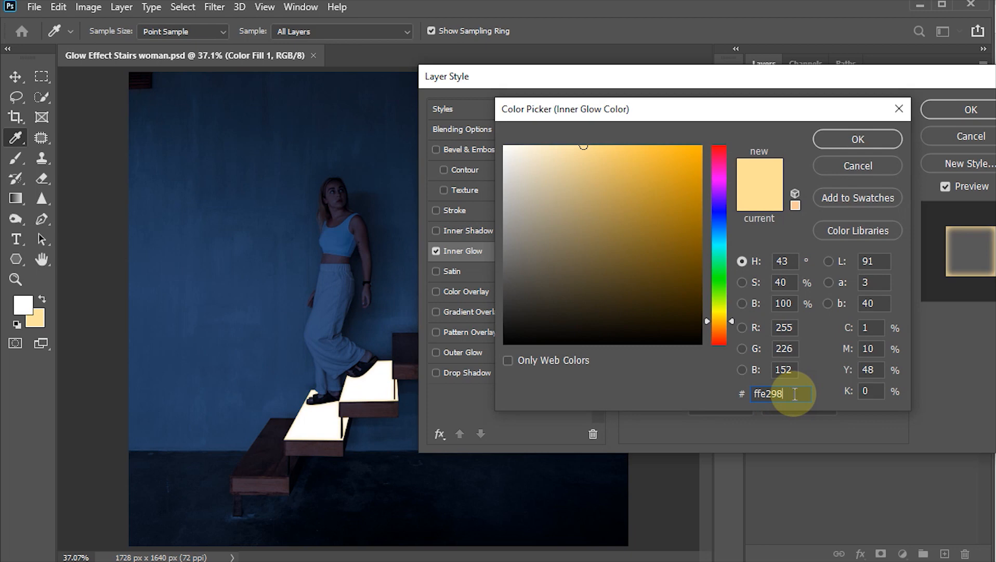
{"action": "left_click_drag", "start_coordinate": [795, 394], "coordinate": [726, 395]}
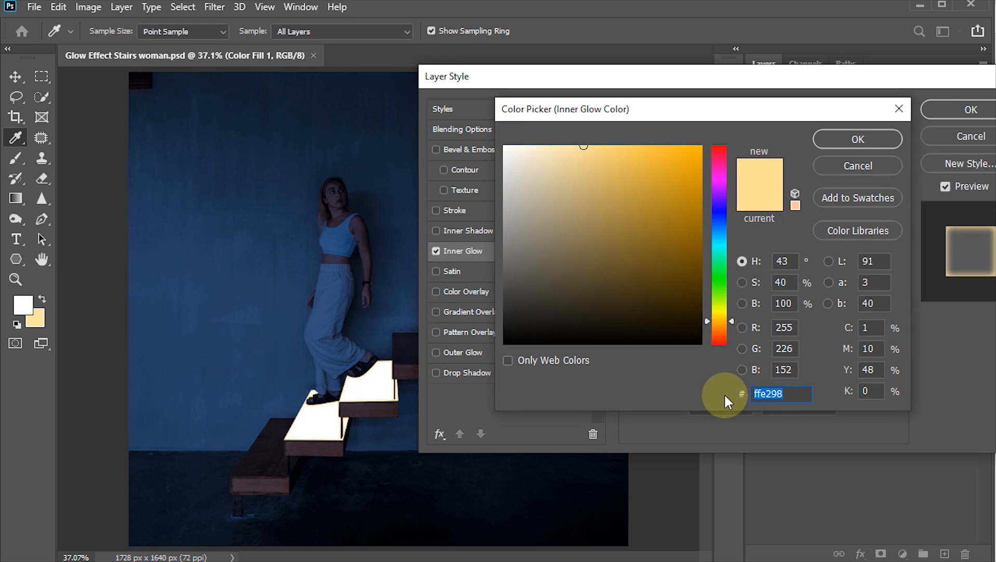
{"action": "left_click", "coordinate": [858, 138]}
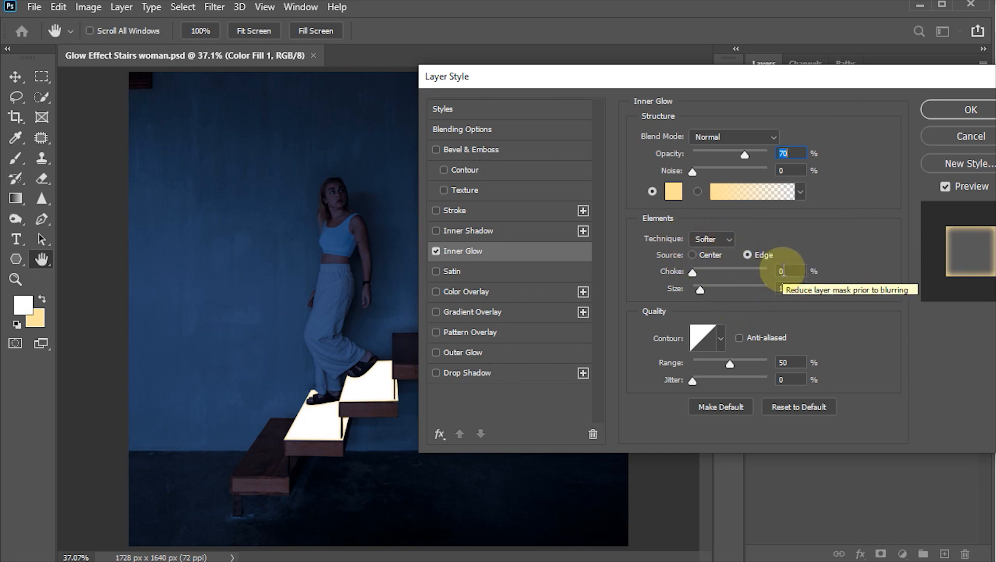
{"action": "double_click", "coordinate": [786, 287]}
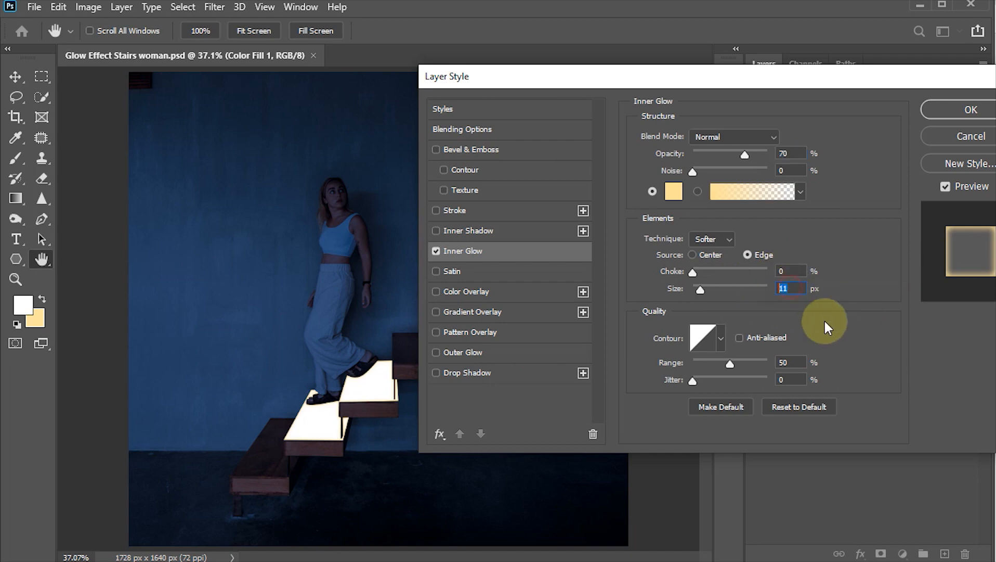
{"action": "type", "text": "25"}
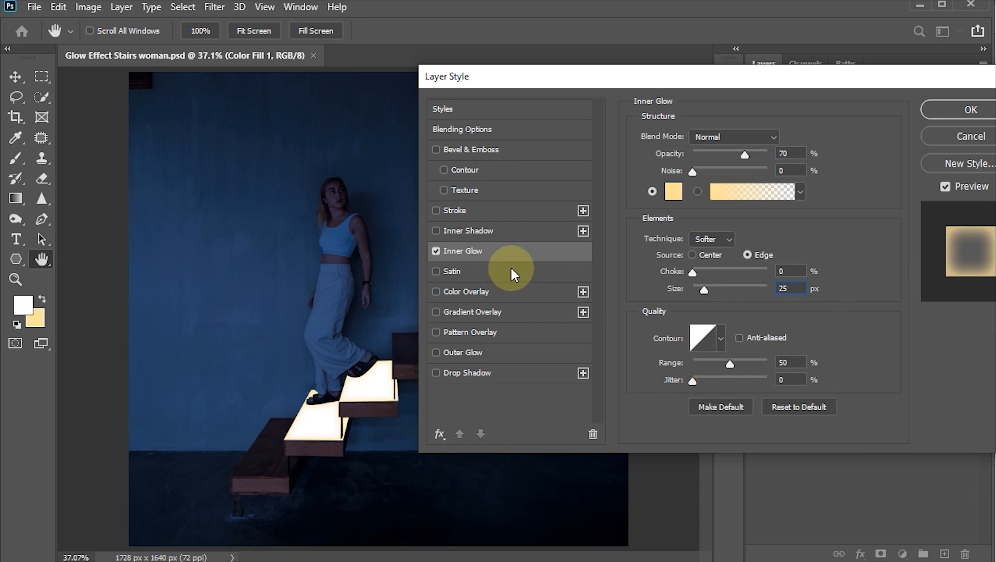
- Add an Outer Glow to the same layer in colour ffe298, with Linear Dodge (Add) blending and 80% opacity
{"action": "left_click", "coordinate": [462, 352]}
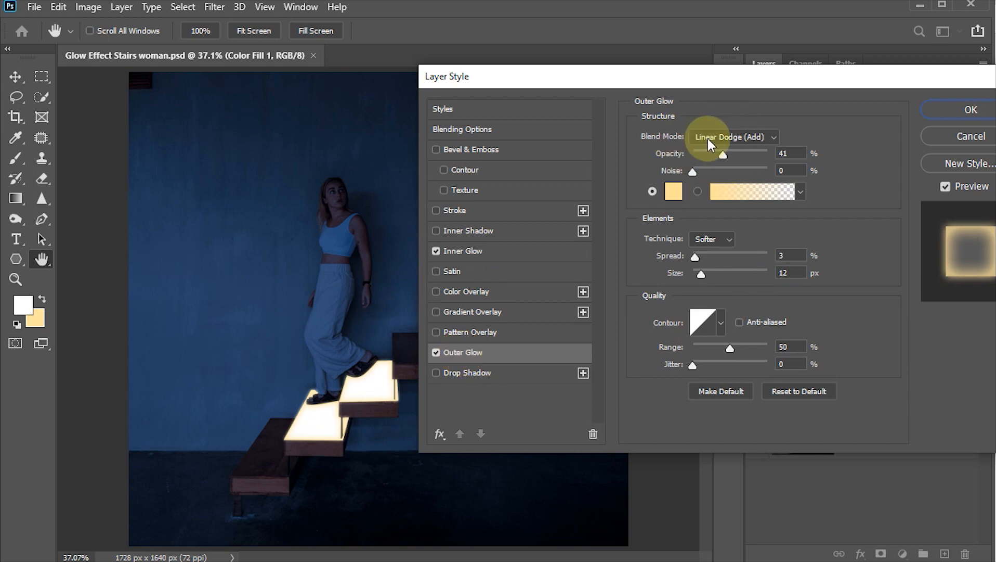
{"action": "double_click", "coordinate": [798, 150]}
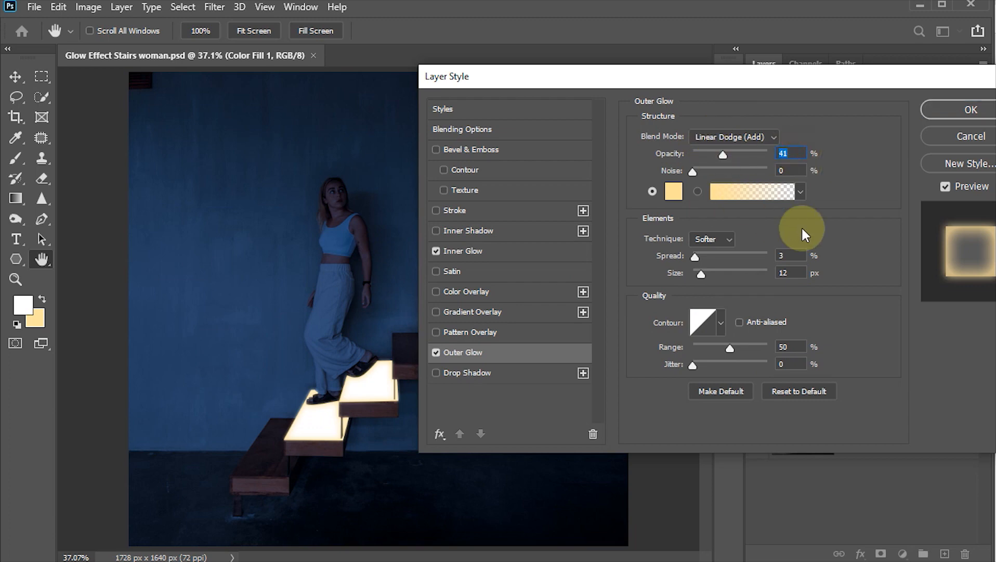
{"action": "type", "text": "80"}
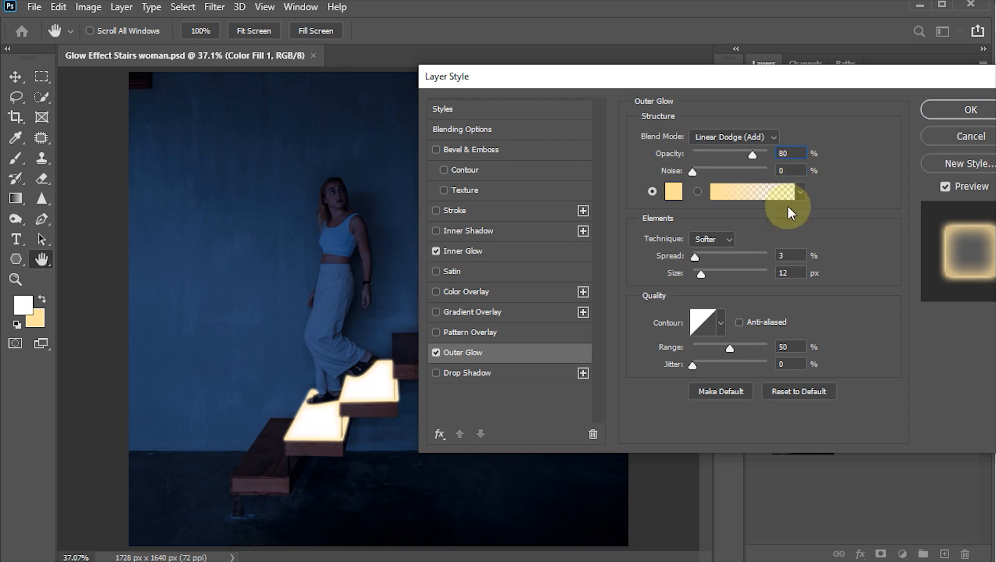
{"action": "left_click", "coordinate": [675, 191]}
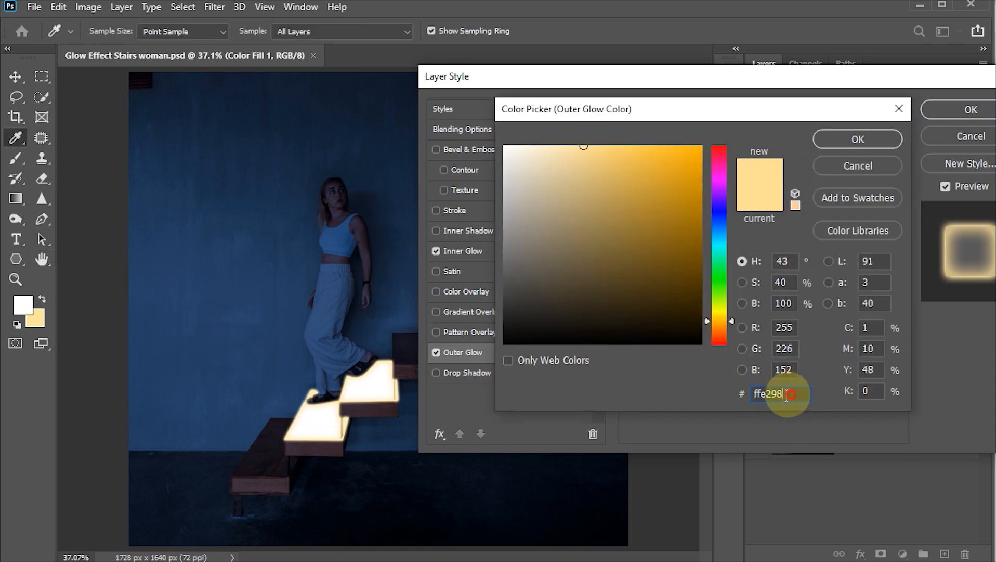
{"action": "left_click", "coordinate": [846, 146]}
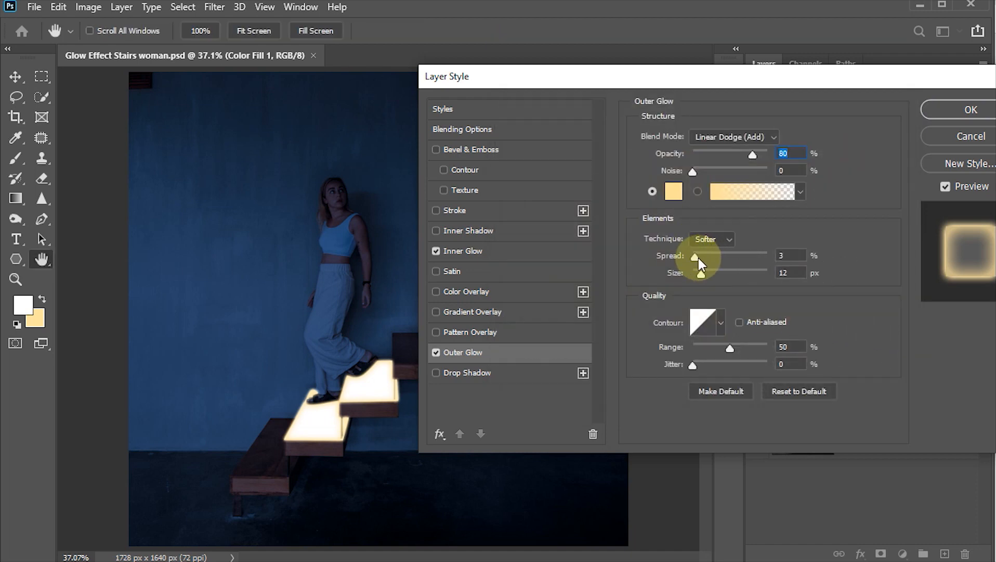
- Set the Outer Glow's size to 25 px and its range to 90%, with the spread at 3%
{"action": "left_click", "coordinate": [780, 256]}
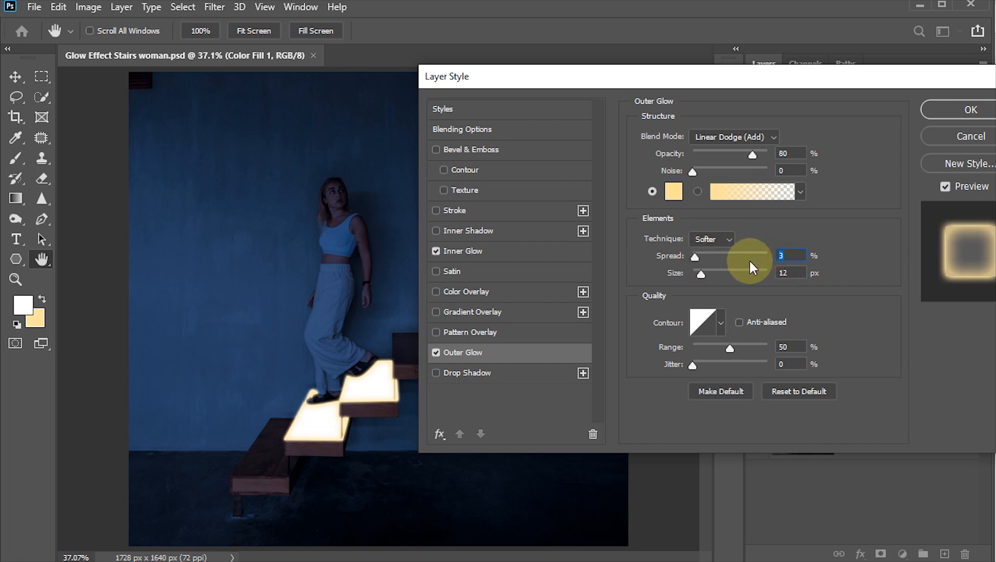
{"action": "left_click", "coordinate": [789, 272]}
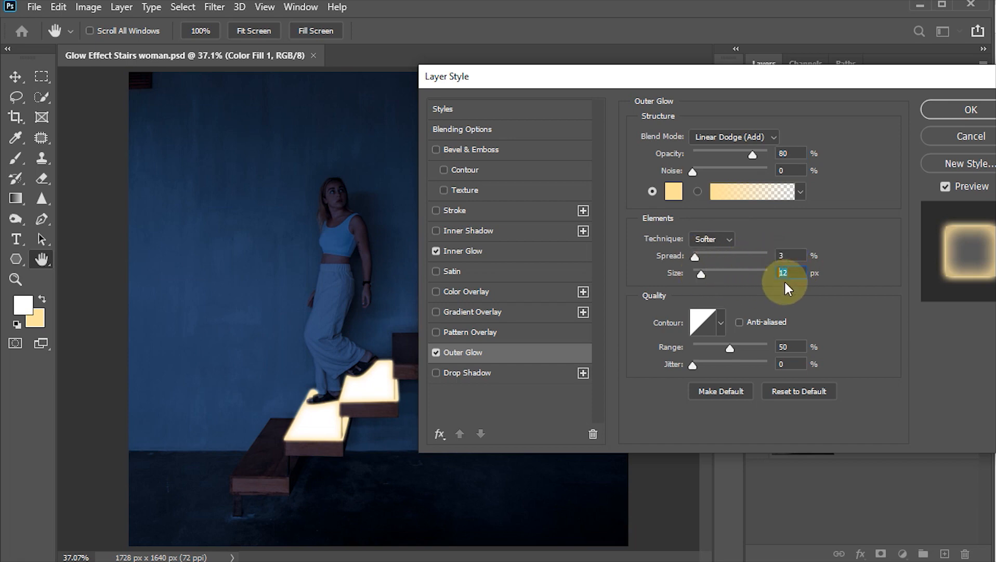
{"action": "type", "text": "25"}
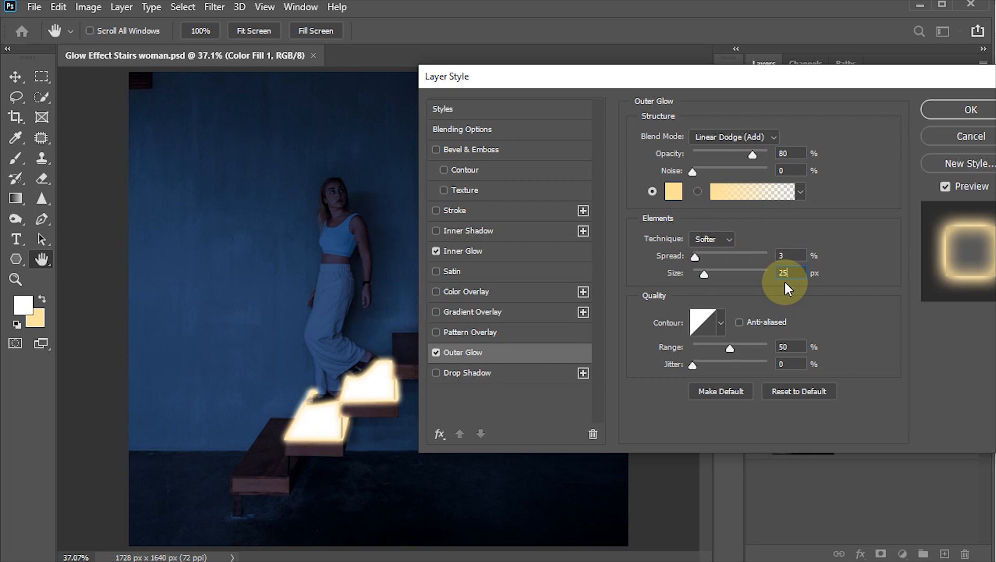
{"action": "left_click", "coordinate": [787, 347]}
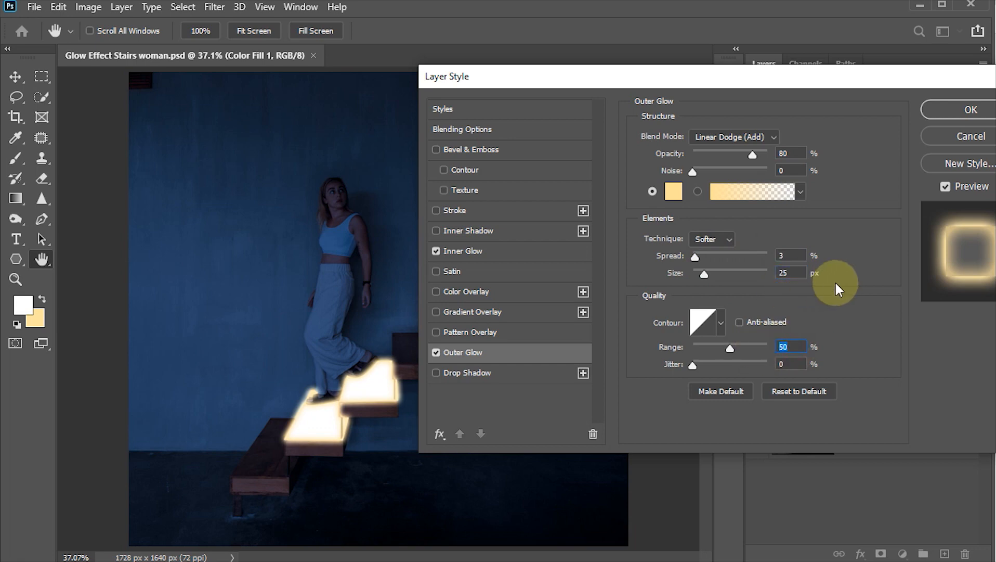
{"action": "type", "text": "90"}
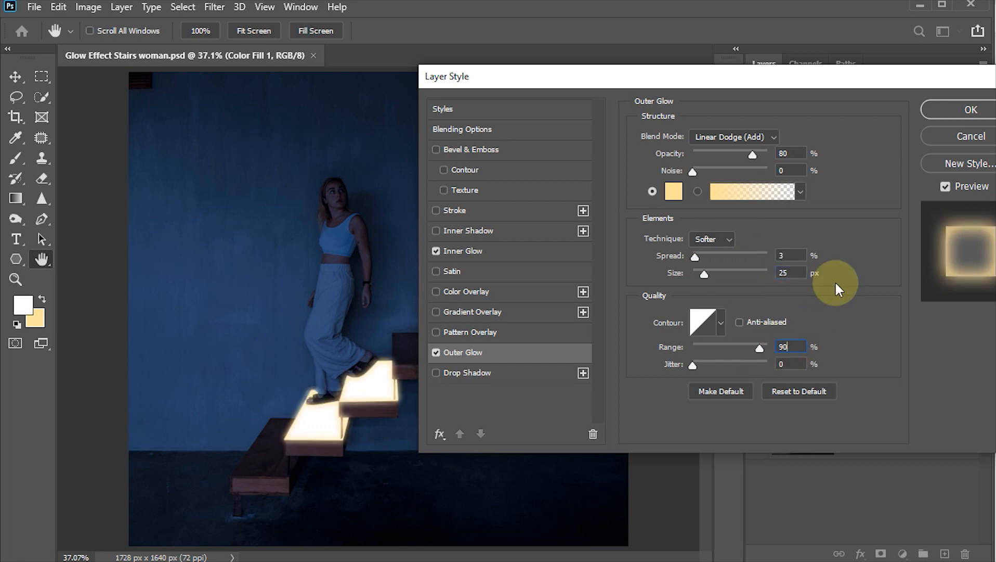
- Add a Drop Shadow in colour ffe298 with an angle of -90° and a size of 200 px, and apply the layer styles
{"action": "left_click", "coordinate": [467, 373]}
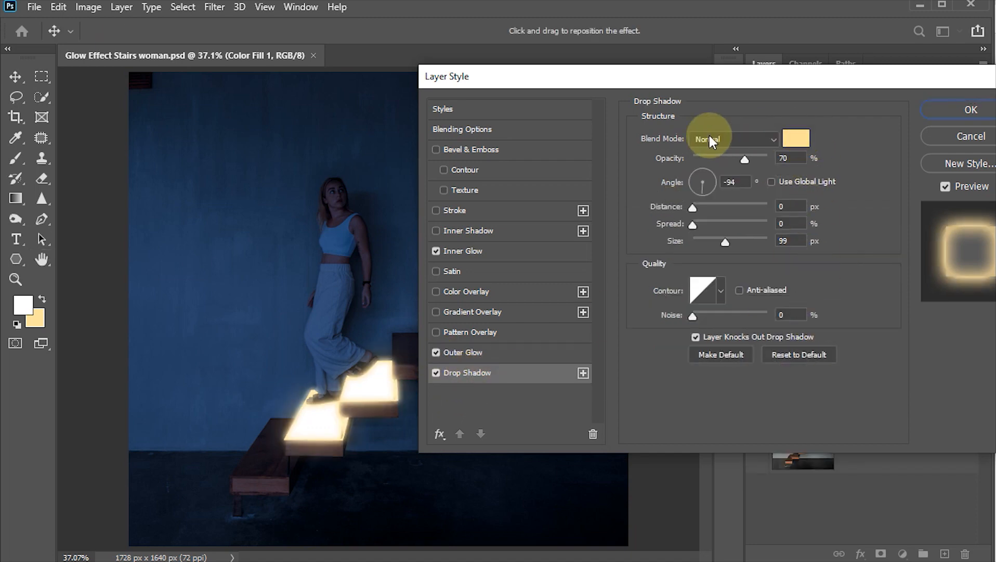
{"action": "left_click", "coordinate": [802, 149]}
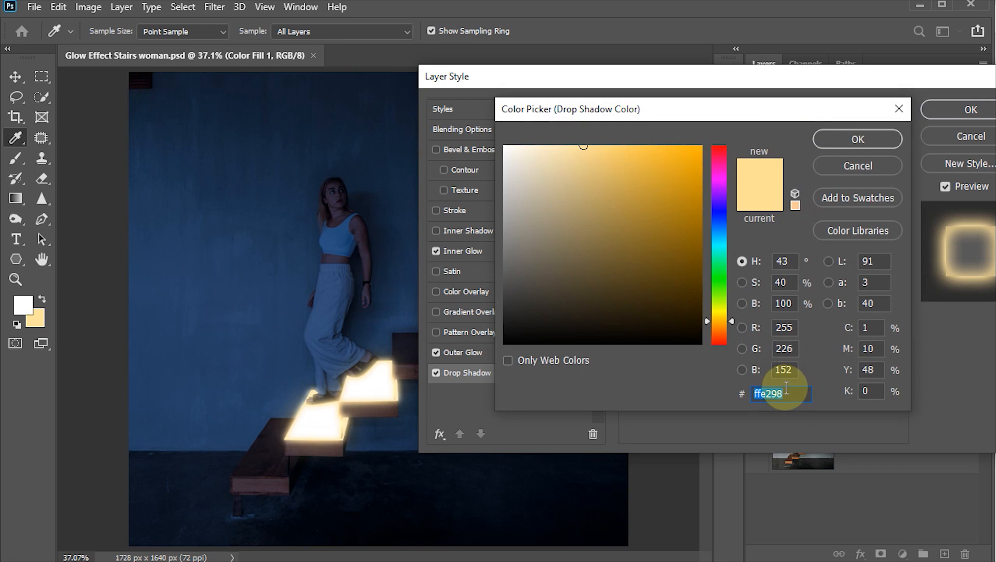
{"action": "left_click", "coordinate": [863, 138]}
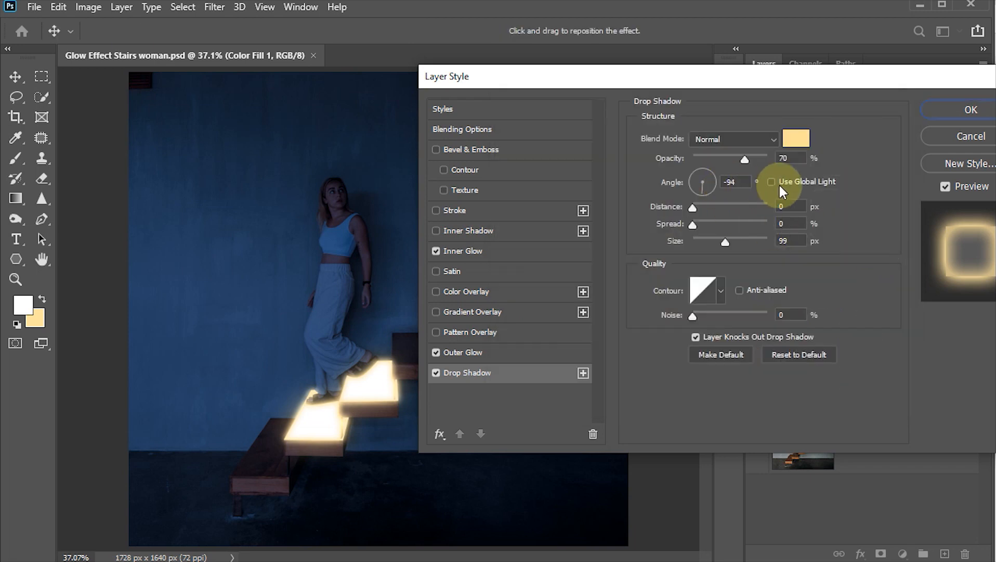
{"action": "left_click", "coordinate": [733, 182]}
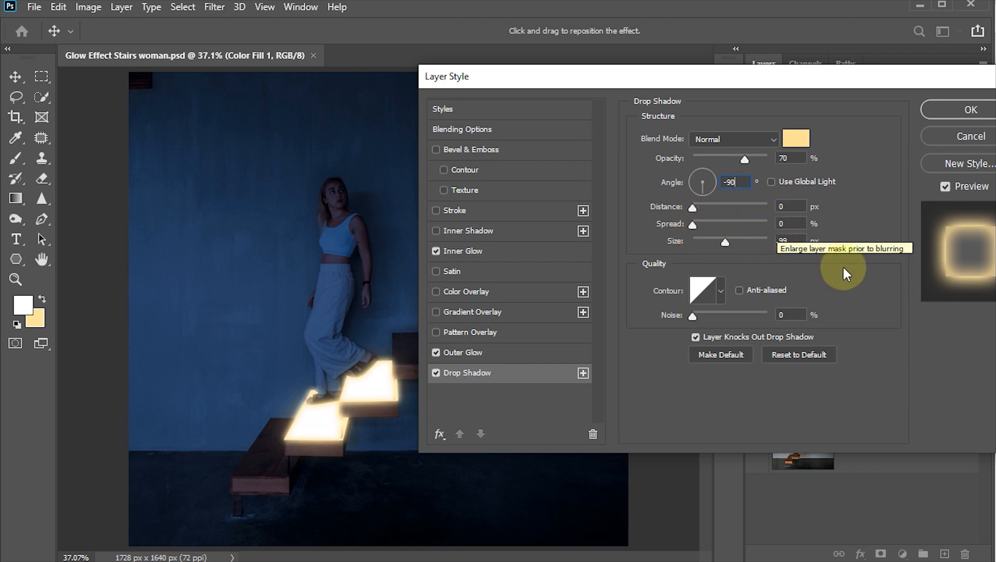
{"action": "left_click", "coordinate": [786, 241]}
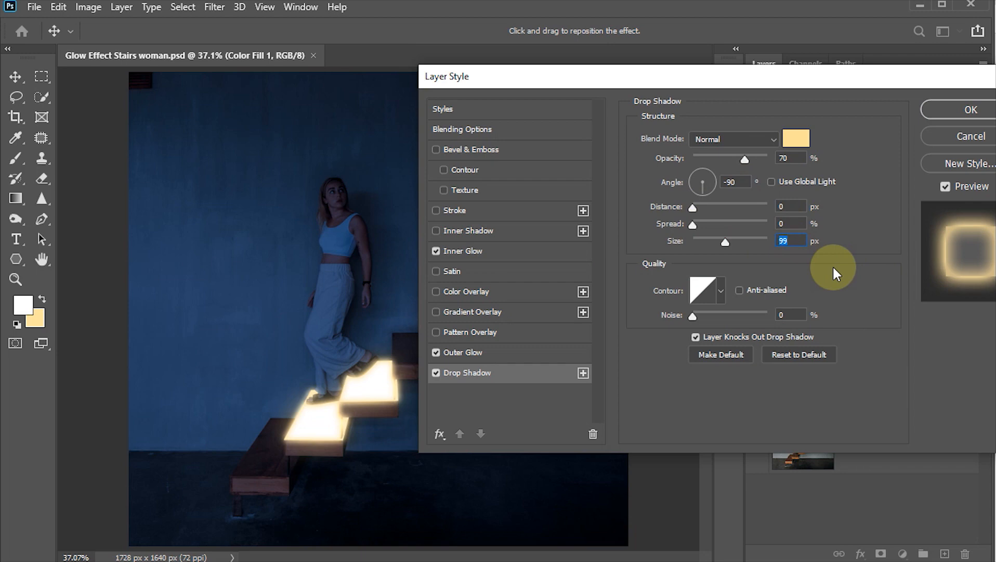
{"action": "type", "text": "200"}
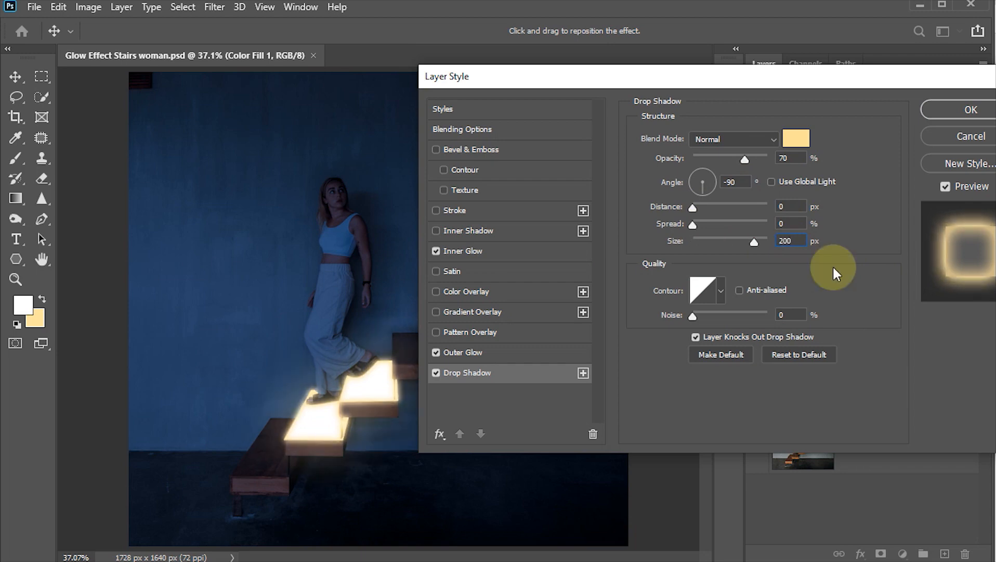
{"action": "left_click", "coordinate": [959, 112]}
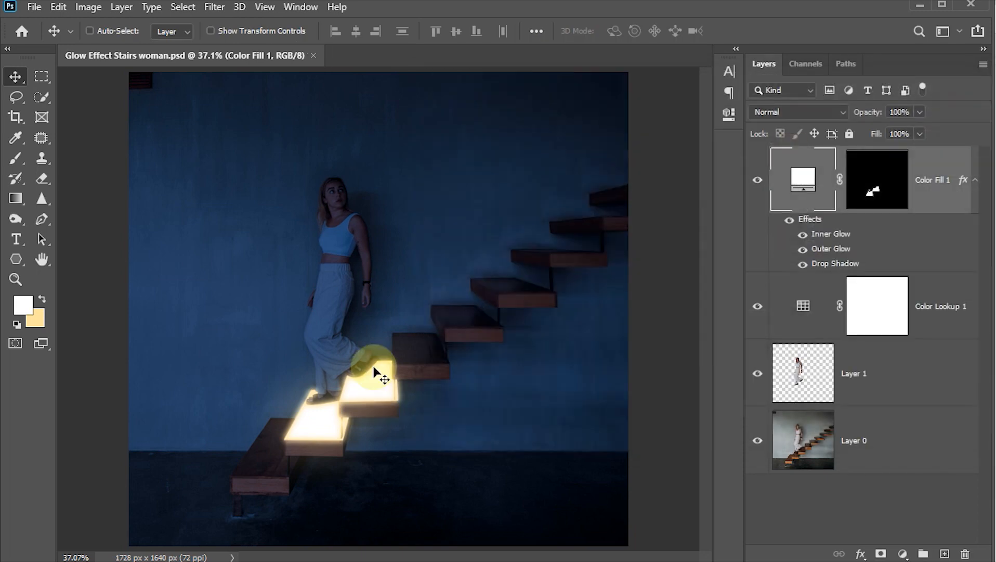
- Change the fill colour of the Color Fill 1 layer to pale cream fff5dc and save the document
{"action": "double_click", "coordinate": [808, 177]}
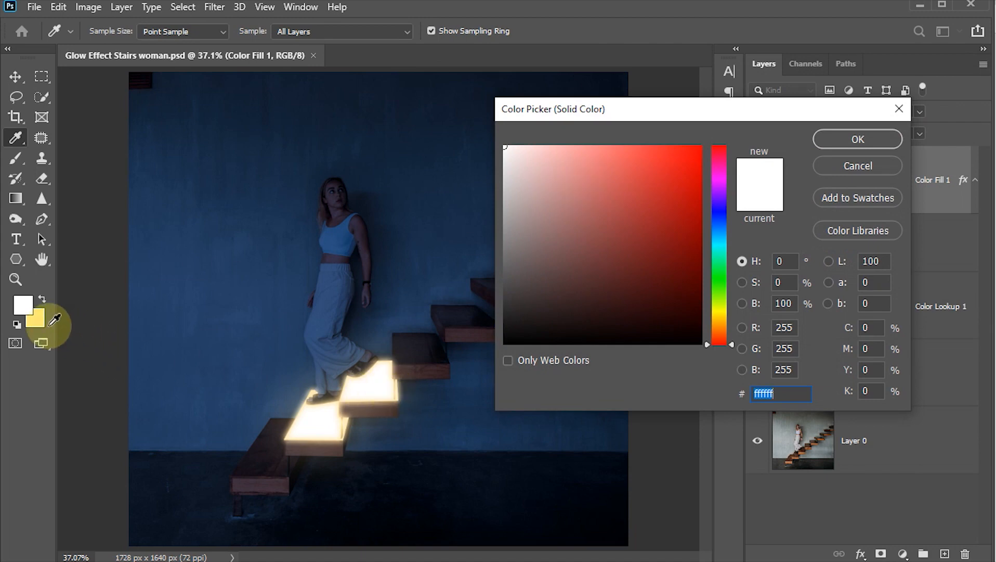
{"action": "left_click", "coordinate": [396, 388]}
{"action": "left_click_drag", "start_coordinate": [553, 156], "coordinate": [546, 143]}
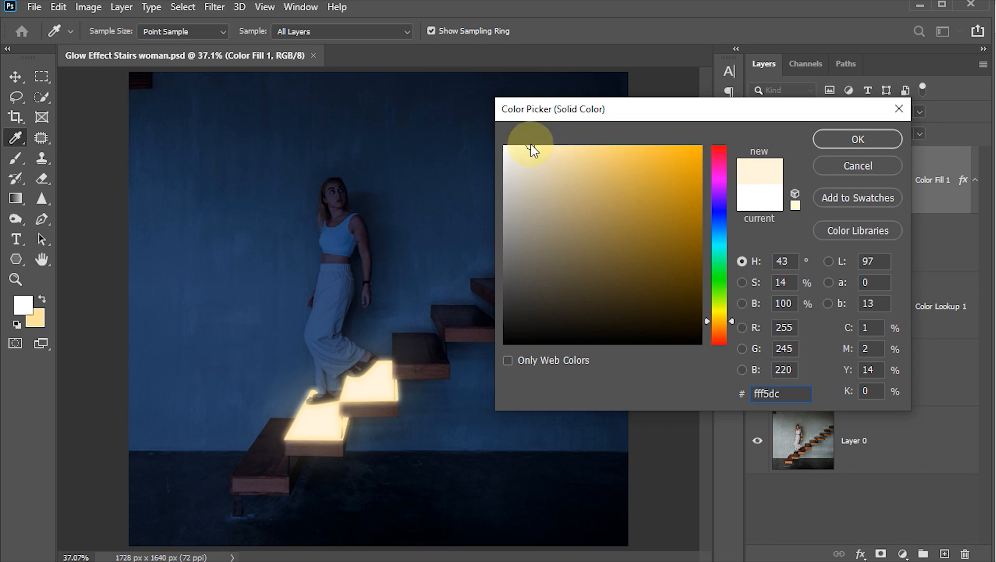
{"action": "left_click", "coordinate": [840, 143]}
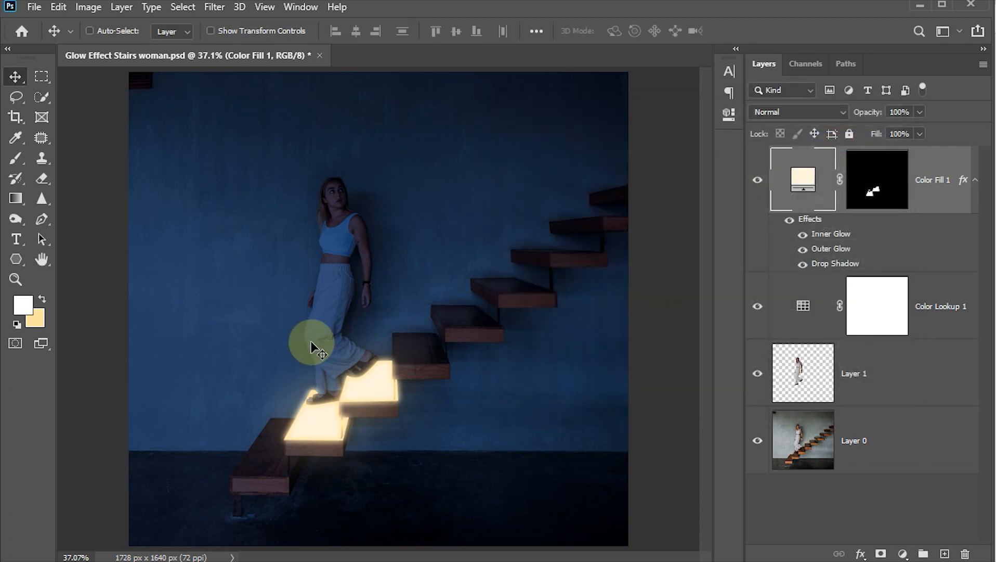
{"action": "key", "text": "ctrl+s"}
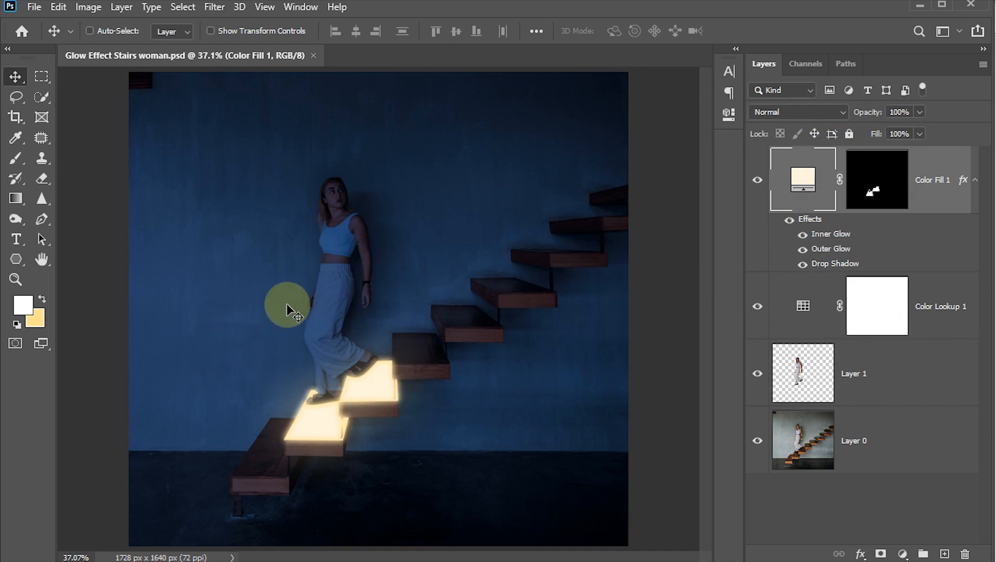
- Create a new top layer masked to the woman's outline from Layer 1, and make its pixel content active instead of the mask
{"action": "left_click", "coordinate": [801, 373], "text": "ctrl"}
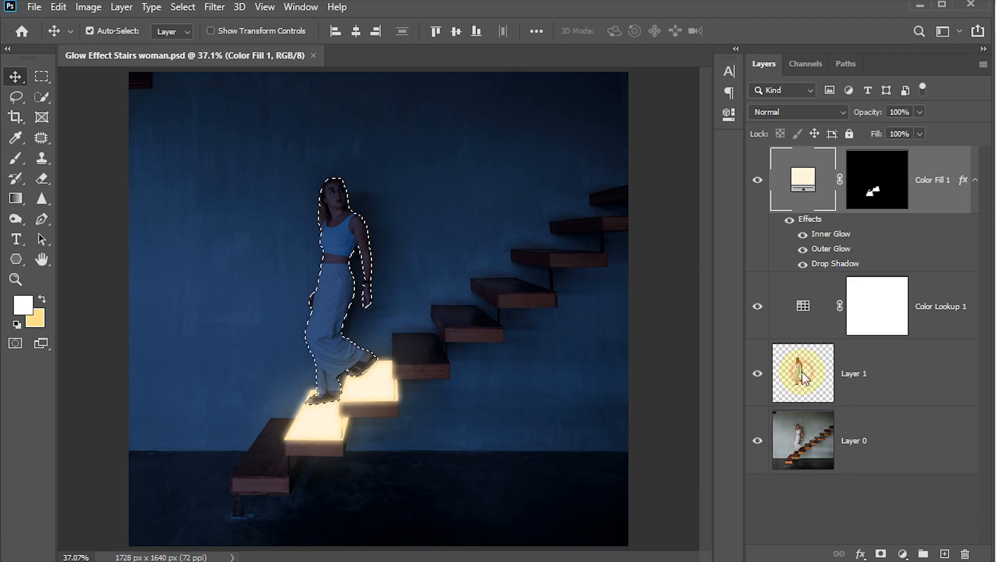
{"action": "left_click", "coordinate": [944, 555]}
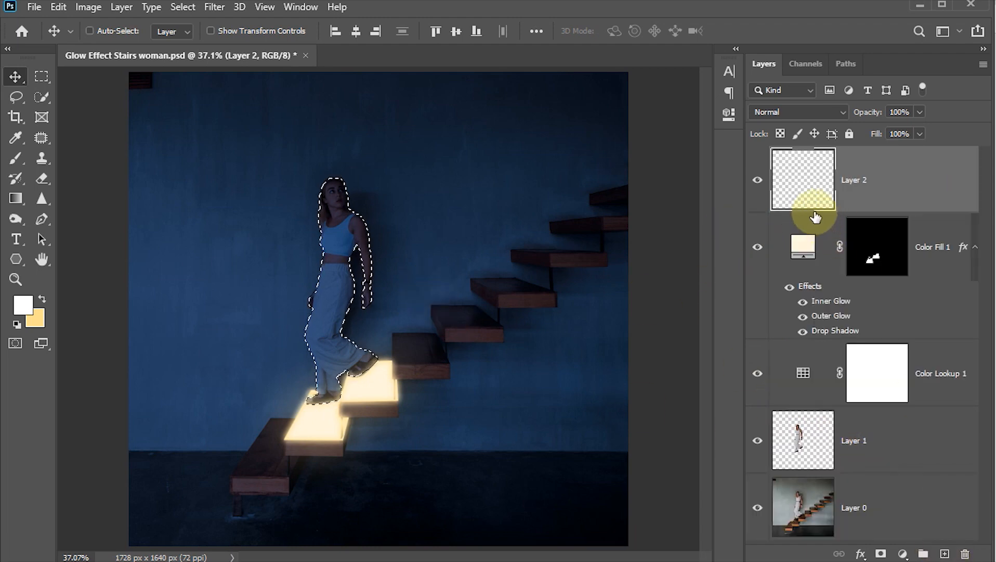
{"action": "left_click", "coordinate": [879, 555]}
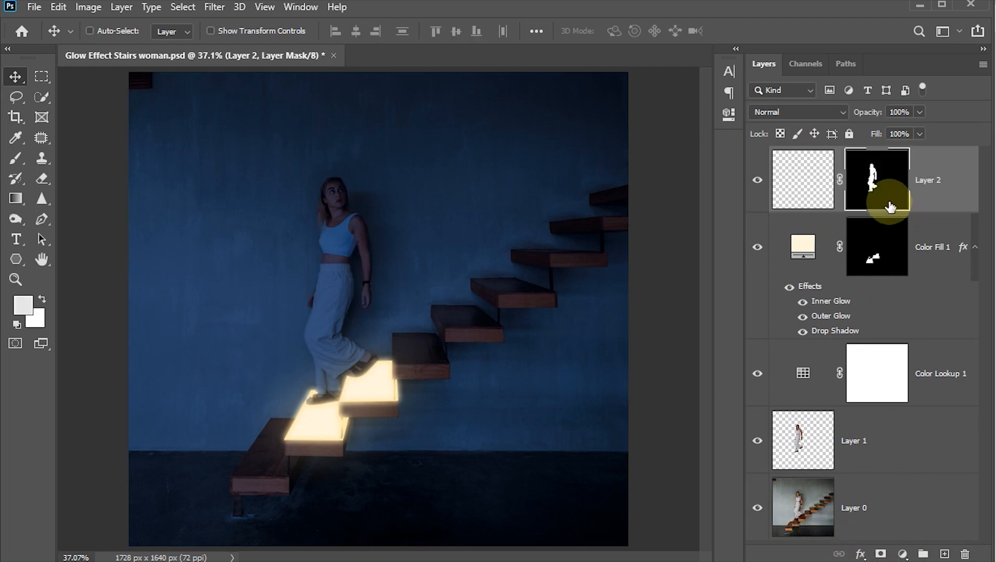
{"action": "left_click", "coordinate": [803, 182]}
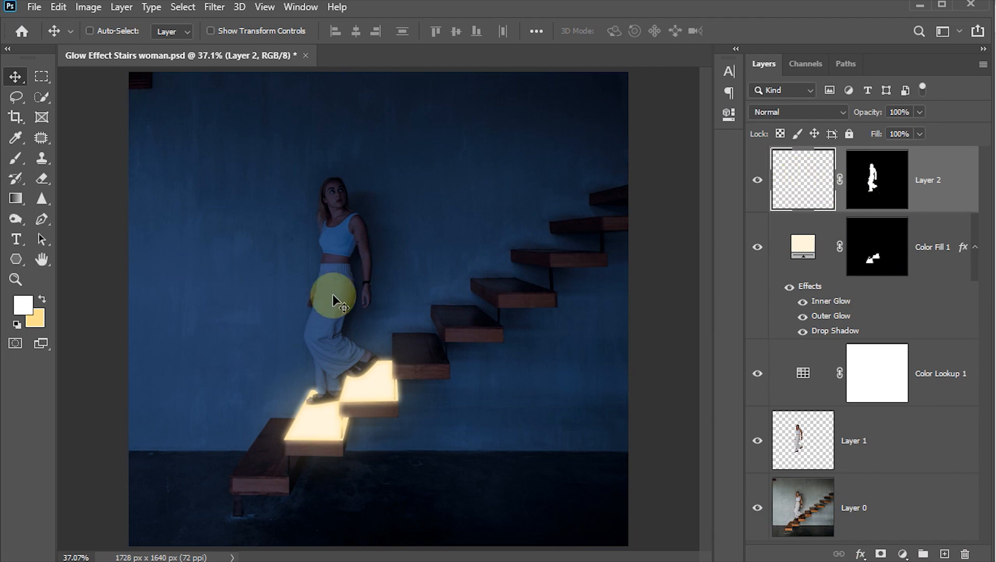
- Set up the Brush tool with 3% flow and the pale warm yellow swatch as the foreground colour
{"action": "key", "text": "b"}
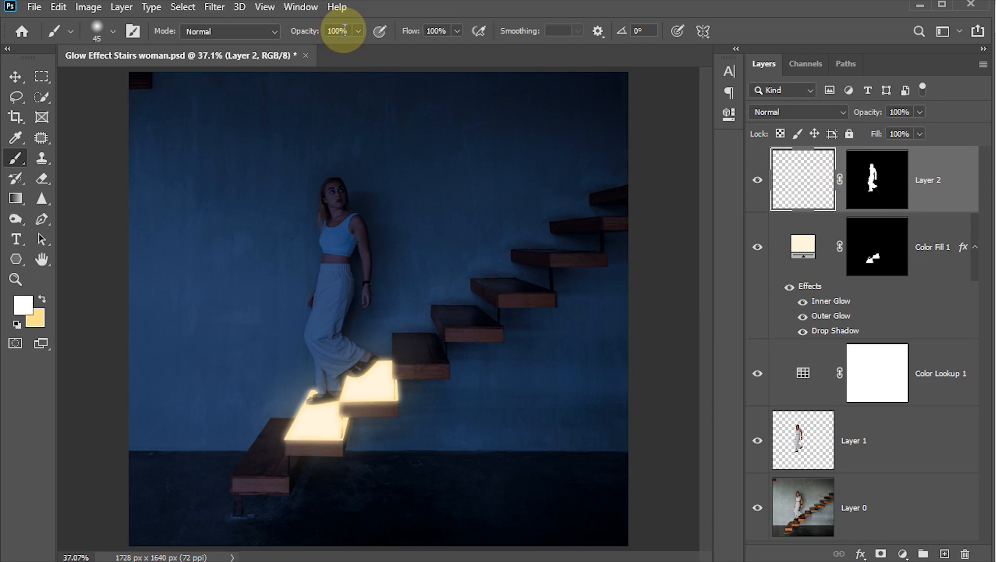
{"action": "left_click", "coordinate": [442, 32]}
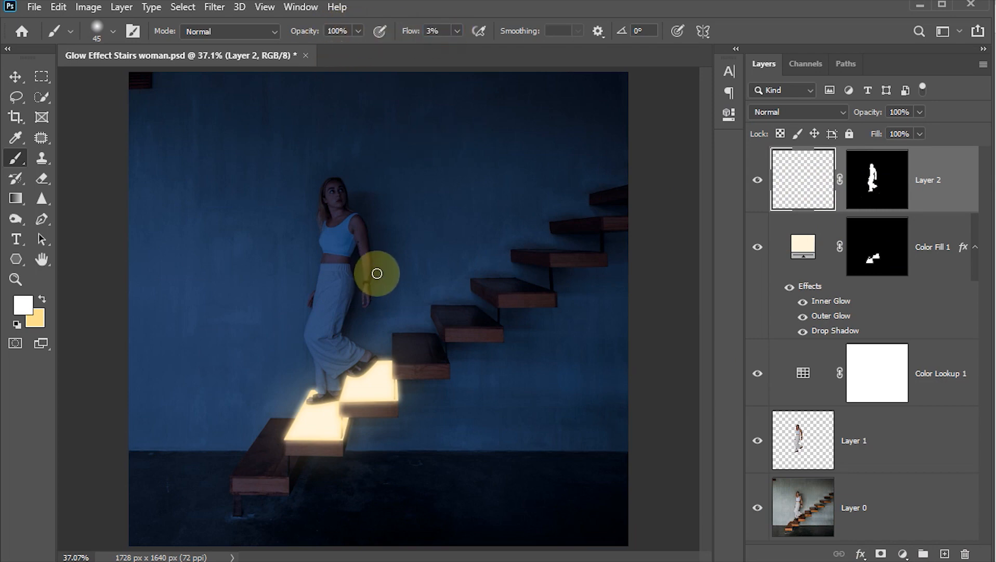
{"action": "left_click", "coordinate": [42, 299]}
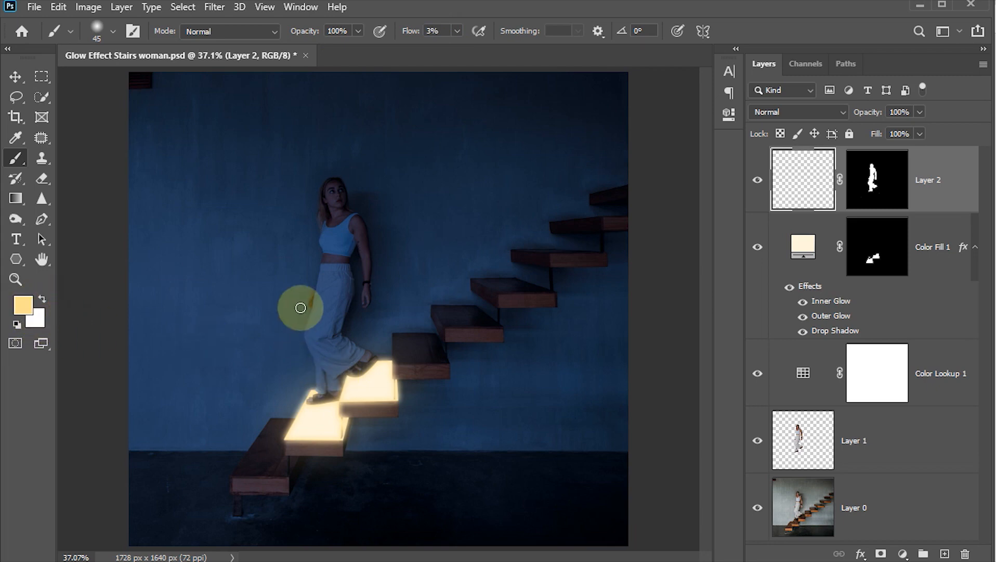
- Paint faint warm highlights along the trouser folds of the raised lower leg with a 15 px soft brush
{"action": "scroll", "coordinate": [313, 305], "scroll_direction": "up", "scroll_amount": 8}
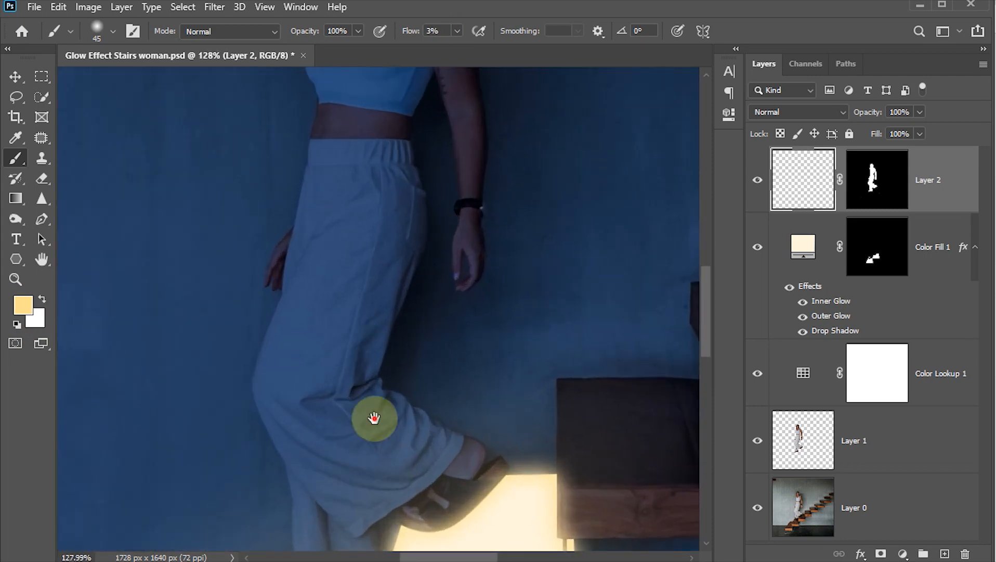
{"action": "scroll", "coordinate": [374, 415], "scroll_direction": "up", "scroll_amount": 3}
{"action": "scroll", "coordinate": [325, 332], "scroll_direction": "up", "scroll_amount": 2}
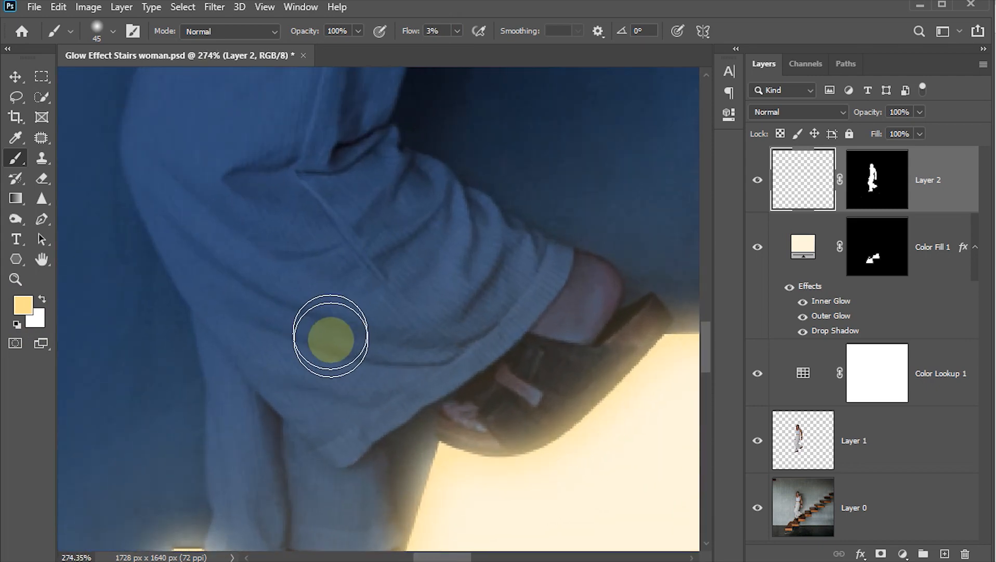
{"action": "key", "text": "bracketleft"}
{"action": "key", "text": "bracketleft"}
{"action": "key", "text": "bracketleft"}
{"action": "mouse_move", "coordinate": [164, 208]}
{"action": "left_mouse_down"}
{"action": "mouse_move", "coordinate": [276, 291]}
{"action": "mouse_move", "coordinate": [316, 305]}
{"action": "left_mouse_up"}
{"action": "left_click_drag", "start_coordinate": [238, 319], "coordinate": [436, 355]}
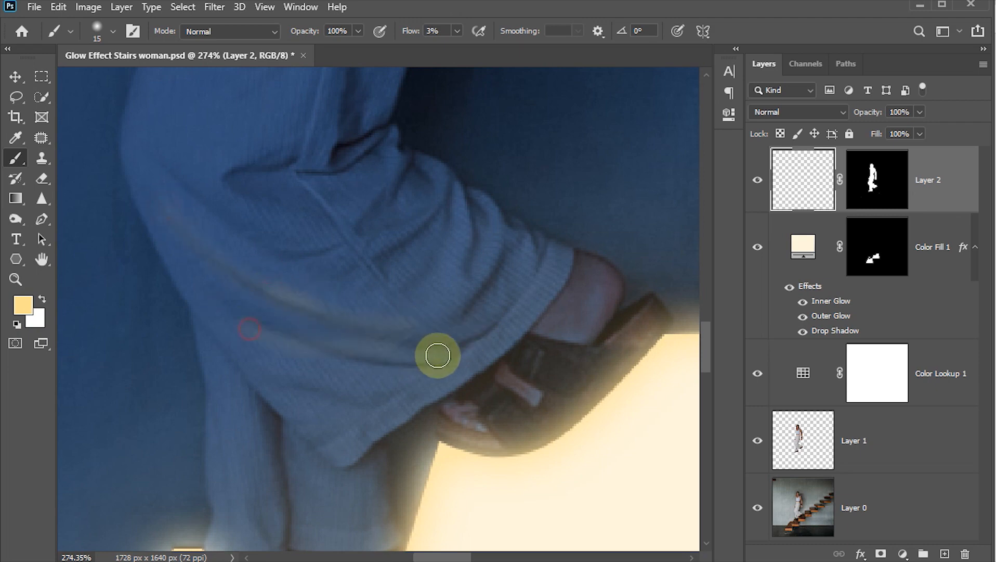
{"action": "left_click_drag", "start_coordinate": [254, 325], "coordinate": [434, 367]}
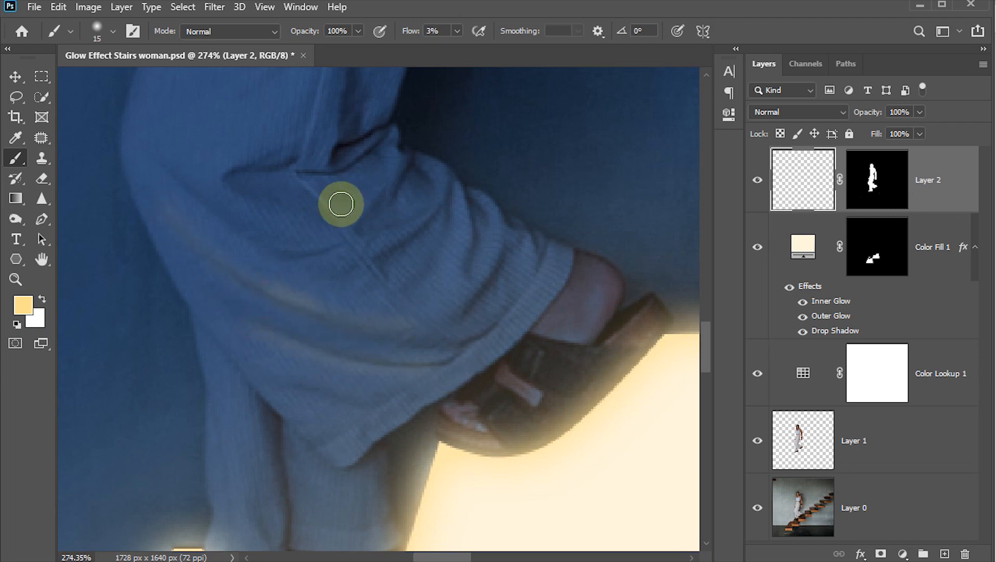
{"action": "mouse_move", "coordinate": [411, 171]}
{"action": "left_mouse_down"}
{"action": "mouse_move", "coordinate": [370, 222]}
{"action": "mouse_move", "coordinate": [415, 249]}
{"action": "mouse_move", "coordinate": [446, 196]}
{"action": "mouse_move", "coordinate": [369, 262]}
{"action": "mouse_move", "coordinate": [488, 231]}
{"action": "left_mouse_up"}
- Brush soft warm light onto the woman's raised ankle, sandals and the lower part of her standing leg
{"action": "scroll", "coordinate": [593, 317], "scroll_direction": "up", "scroll_amount": 3}
{"action": "key", "text": "bracketleft"}
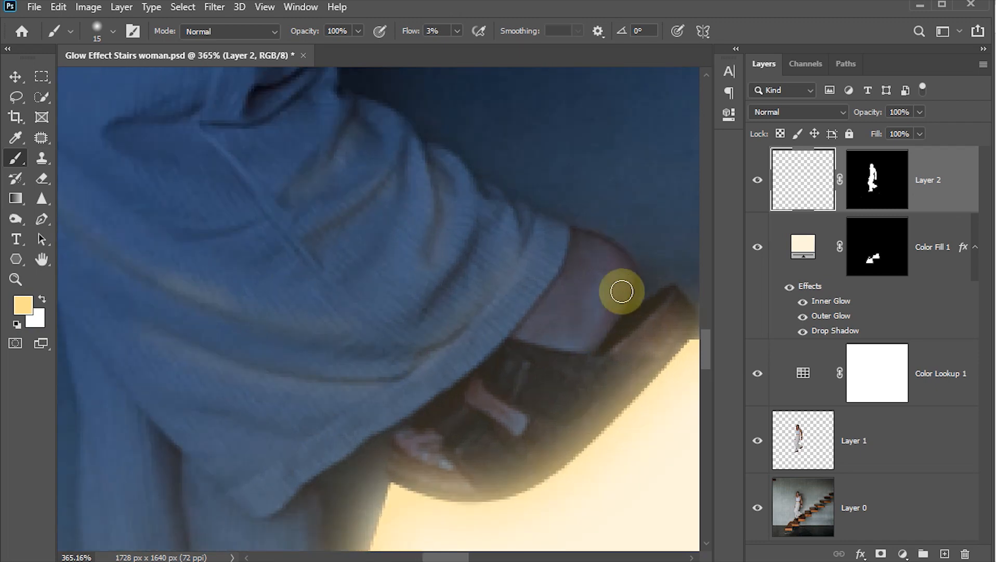
{"action": "key", "text": "bracketleft"}
{"action": "key", "text": "bracketleft"}
{"action": "left_click_drag", "start_coordinate": [572, 234], "coordinate": [605, 344]}
{"action": "left_click_drag", "start_coordinate": [392, 467], "coordinate": [535, 338]}
{"action": "left_click_drag", "start_coordinate": [312, 336], "coordinate": [317, 492]}
{"action": "scroll", "coordinate": [160, 507], "scroll_direction": "down", "scroll_amount": 5}
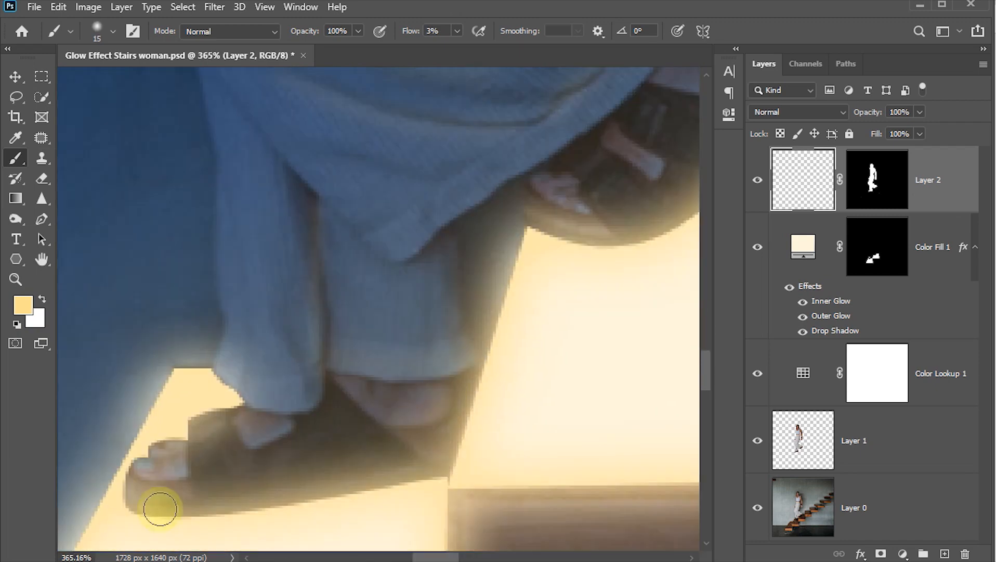
- Paint warm light over the knee and thigh area of the trousers with a 30 px brush
{"action": "scroll", "coordinate": [202, 271], "scroll_direction": "up", "scroll_amount": 8}
{"action": "key", "text": "bracketright"}
{"action": "key", "text": "bracketright"}
{"action": "key", "text": "bracketright"}
{"action": "key", "text": "bracketright"}
{"action": "key", "text": "bracketright"}
{"action": "key", "text": "bracketright"}
{"action": "left_click_drag", "start_coordinate": [282, 133], "coordinate": [389, 326]}
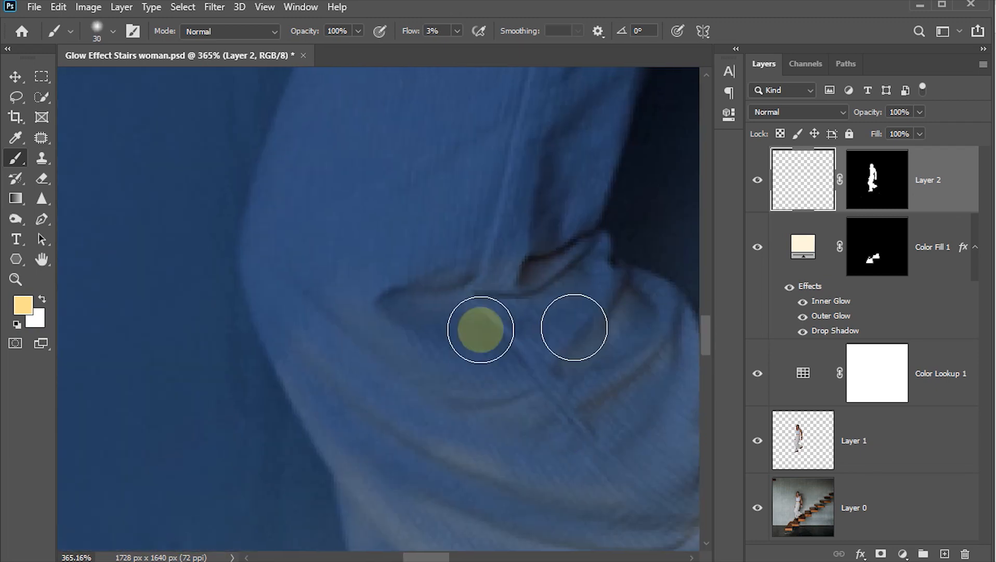
{"action": "left_click_drag", "start_coordinate": [381, 153], "coordinate": [374, 340]}
- Paint a warm glow along the lower edge of the crop top and the upper body with a 45 px brush
{"action": "scroll", "coordinate": [408, 413], "scroll_direction": "down", "scroll_amount": 5}
{"action": "scroll", "coordinate": [429, 258], "scroll_direction": "up", "scroll_amount": 5}
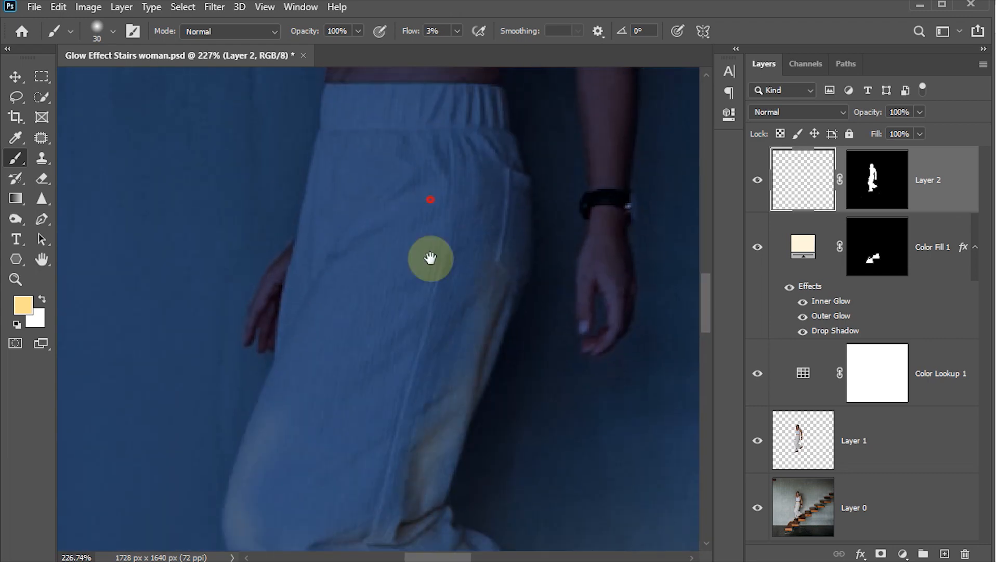
{"action": "mouse_move", "coordinate": [347, 280]}
{"action": "left_mouse_down"}
{"action": "mouse_move", "coordinate": [312, 252]}
{"action": "mouse_move", "coordinate": [464, 297]}
{"action": "mouse_move", "coordinate": [402, 298]}
{"action": "mouse_move", "coordinate": [354, 259]}
{"action": "left_mouse_up"}
{"action": "key", "text": "bracketright"}
{"action": "key", "text": "bracketright"}
{"action": "key", "text": "bracketright"}
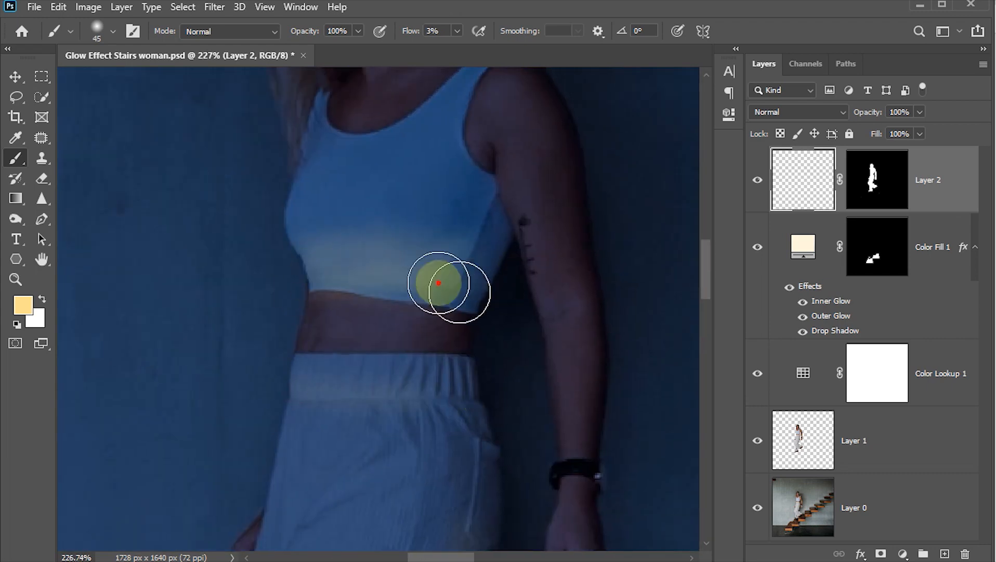
{"action": "left_click_drag", "start_coordinate": [460, 291], "coordinate": [368, 261]}
{"action": "scroll", "coordinate": [329, 260], "scroll_direction": "up", "scroll_amount": 5}
{"action": "mouse_move", "coordinate": [394, 326]}
{"action": "left_mouse_down"}
{"action": "mouse_move", "coordinate": [316, 301]}
{"action": "mouse_move", "coordinate": [377, 378]}
{"action": "left_mouse_up"}
- Brush subtle warm light down the woman's arm on the stair side with a 30 px brush
{"action": "left_click_drag", "start_coordinate": [478, 416], "coordinate": [260, 255]}
{"action": "key", "text": "bracketleft"}
{"action": "key", "text": "bracketleft"}
{"action": "key", "text": "bracketleft"}
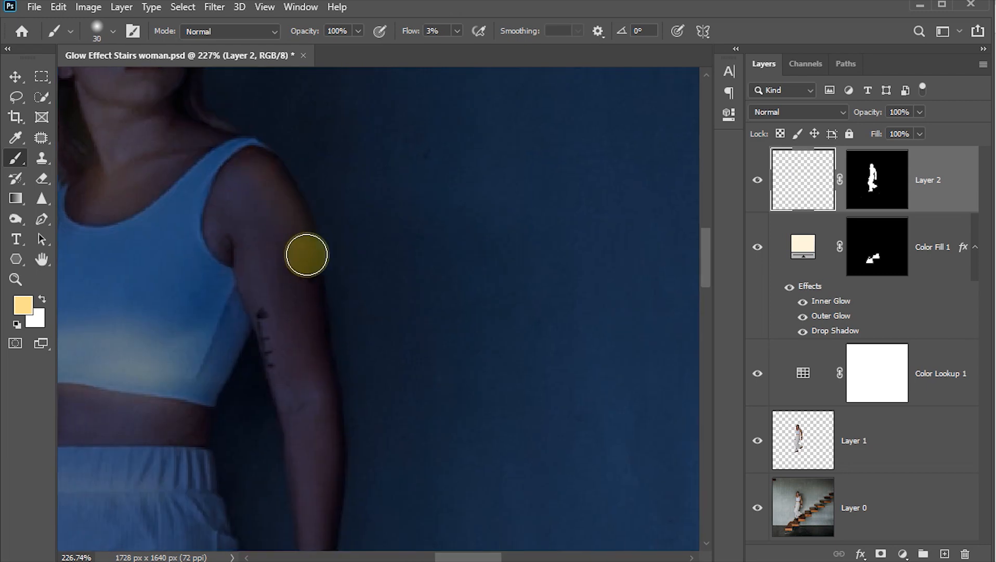
{"action": "scroll", "coordinate": [312, 218], "scroll_direction": "down", "scroll_amount": 5}
{"action": "left_click_drag", "start_coordinate": [219, 86], "coordinate": [257, 338]}
{"action": "scroll", "coordinate": [188, 233], "scroll_direction": "down", "scroll_amount": 1}
{"action": "scroll", "coordinate": [188, 233], "scroll_direction": "down", "scroll_amount": 3}
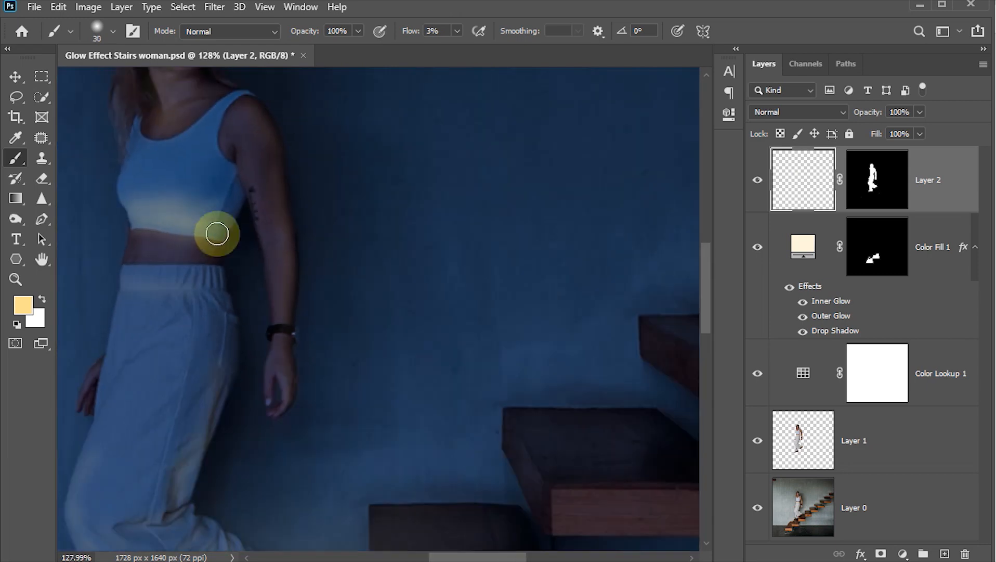
{"action": "left_click_drag", "start_coordinate": [183, 213], "coordinate": [429, 407]}
{"action": "left_click_drag", "start_coordinate": [451, 358], "coordinate": [369, 254]}
{"action": "scroll", "coordinate": [479, 261], "scroll_direction": "down", "scroll_amount": 2}
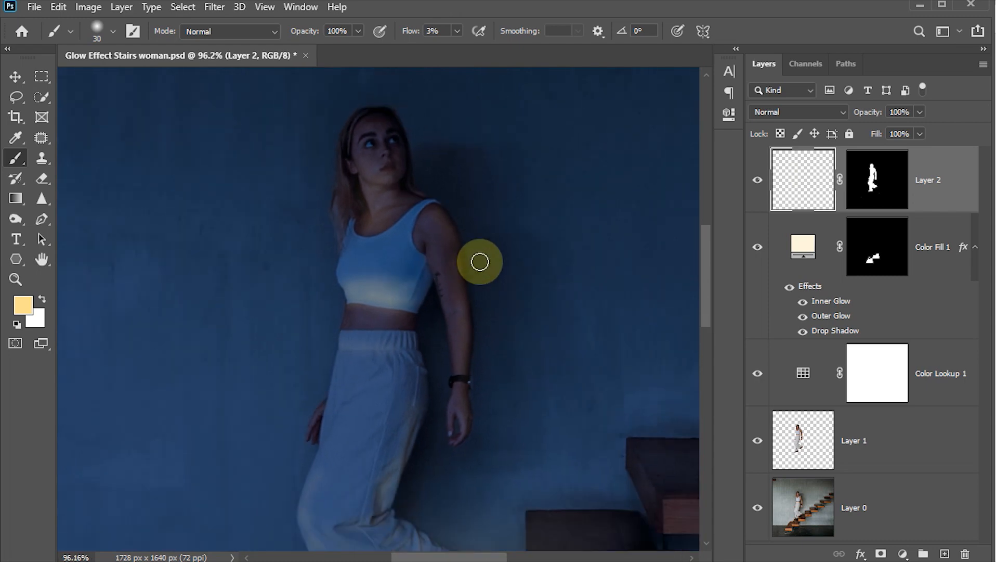
- Set Layer 2's blend mode to Screen and compare the image with the layer hidden and shown
{"action": "left_click", "coordinate": [843, 112]}
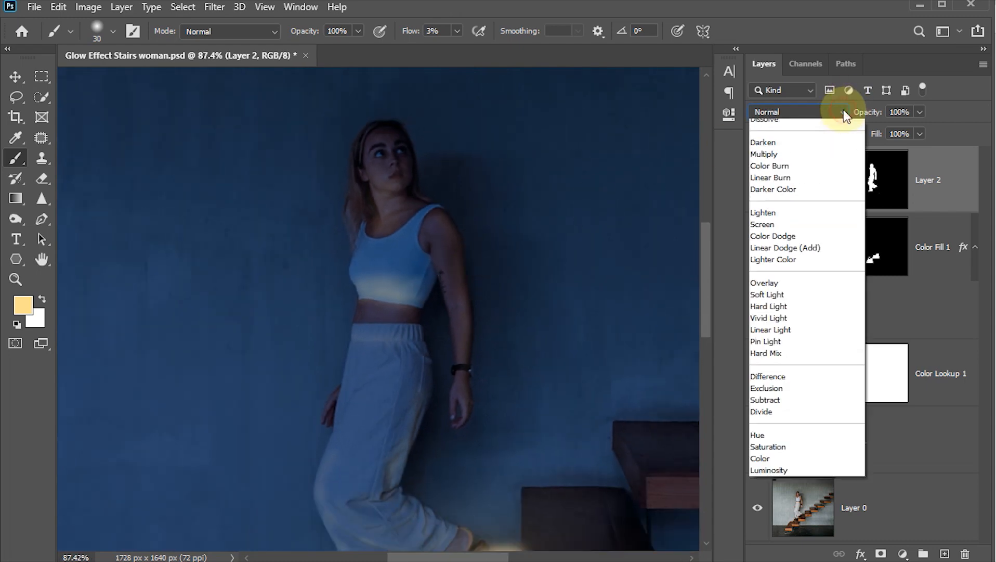
{"action": "left_click", "coordinate": [770, 238]}
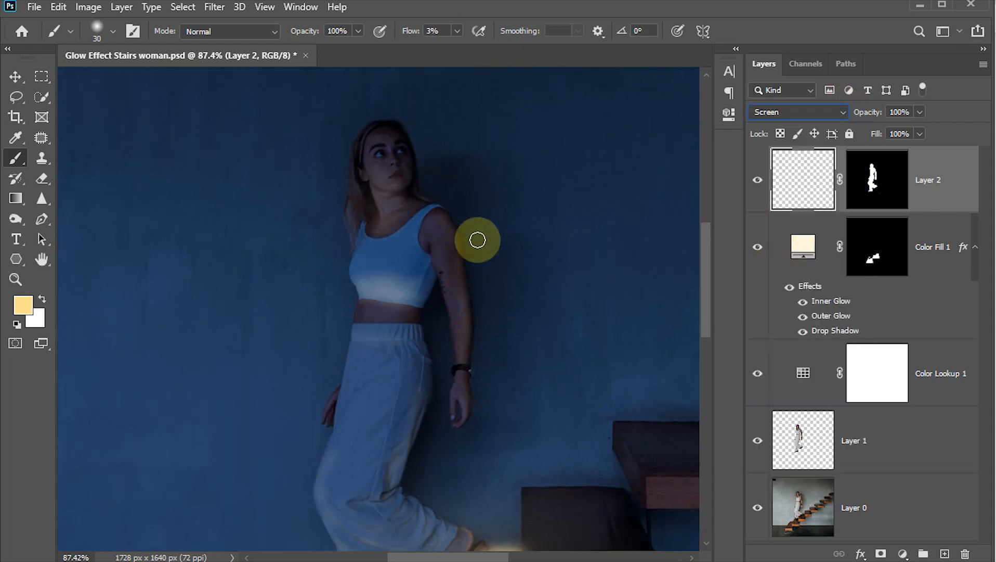
{"action": "left_click_drag", "start_coordinate": [518, 284], "coordinate": [456, 215]}
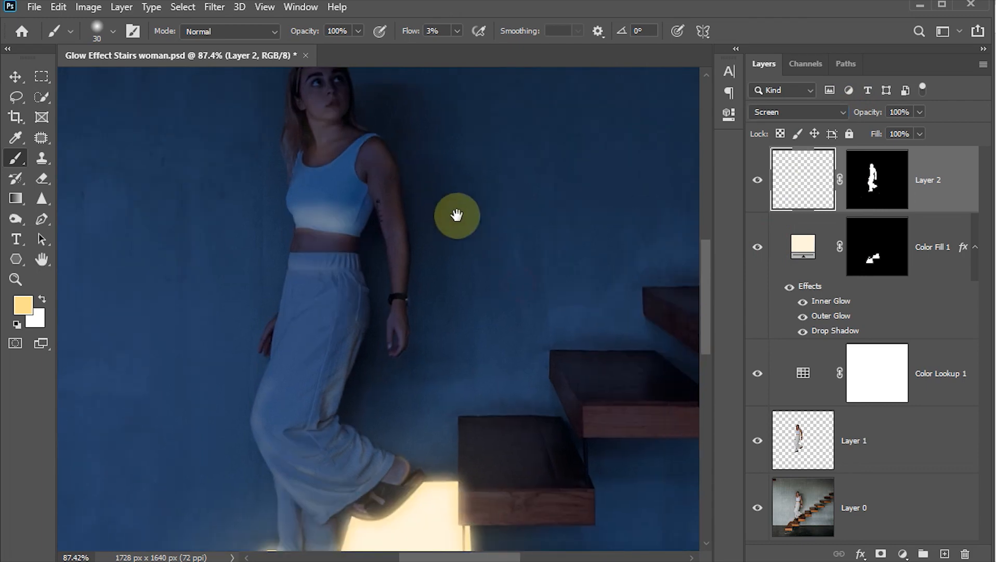
{"action": "left_click", "coordinate": [756, 180]}
{"action": "left_click", "coordinate": [757, 180]}
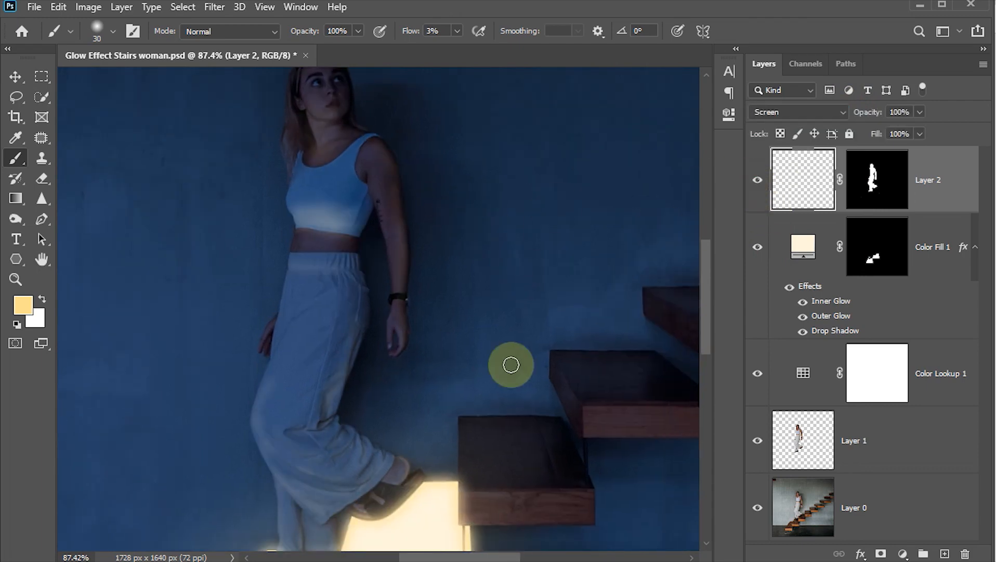
{"action": "scroll", "coordinate": [512, 356], "scroll_direction": "down", "scroll_amount": 4}
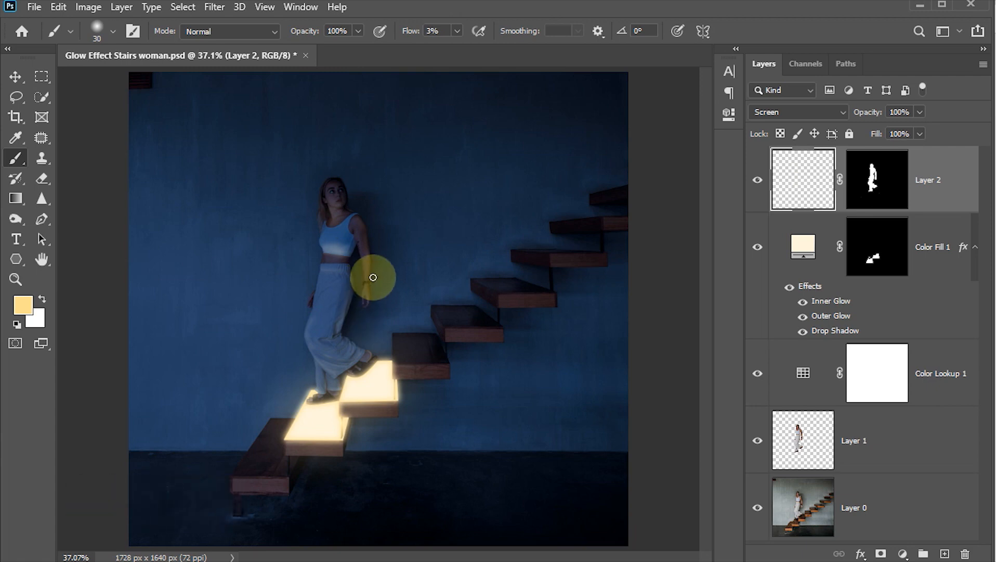
- Create a new layer named "back light" and move it between Layer 1 and Layer 0
{"action": "left_click", "coordinate": [945, 554]}
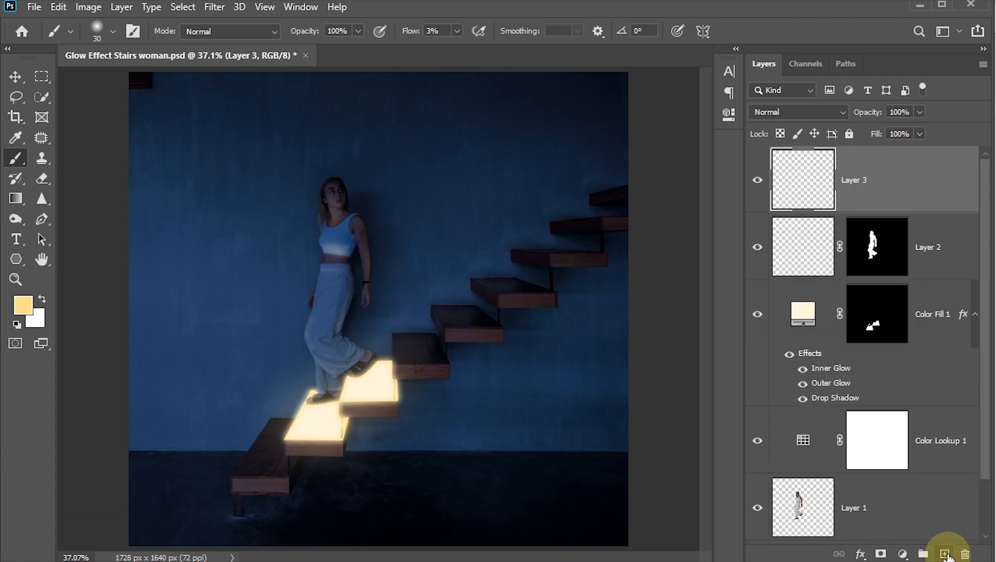
{"action": "double_click", "coordinate": [851, 181]}
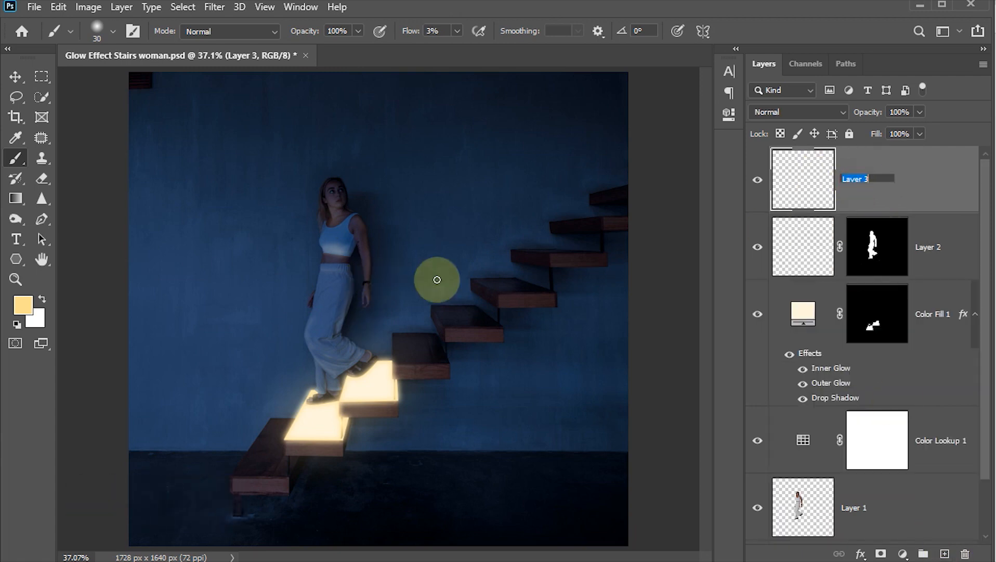
{"action": "type", "text": "back light"}
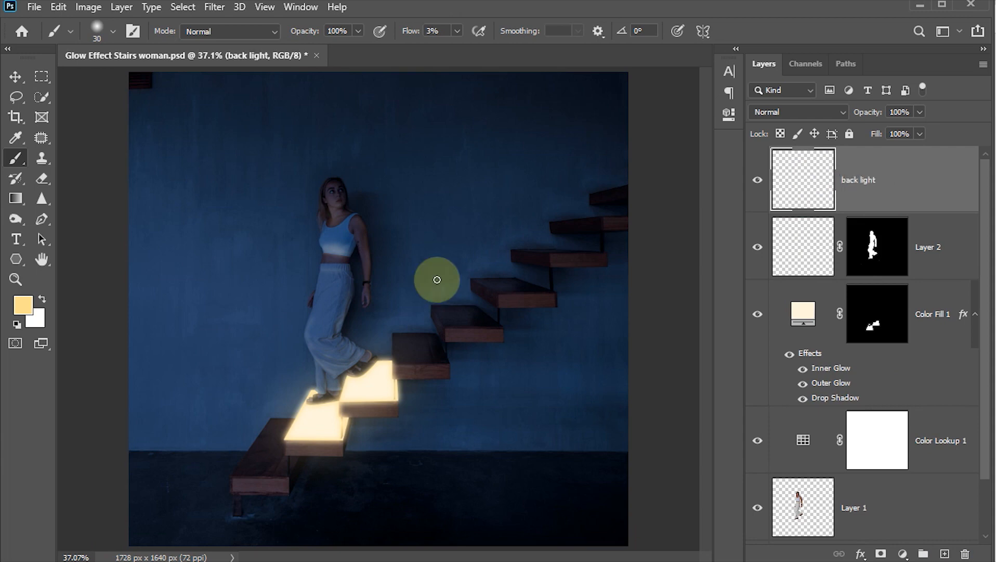
{"action": "left_click", "coordinate": [16, 78]}
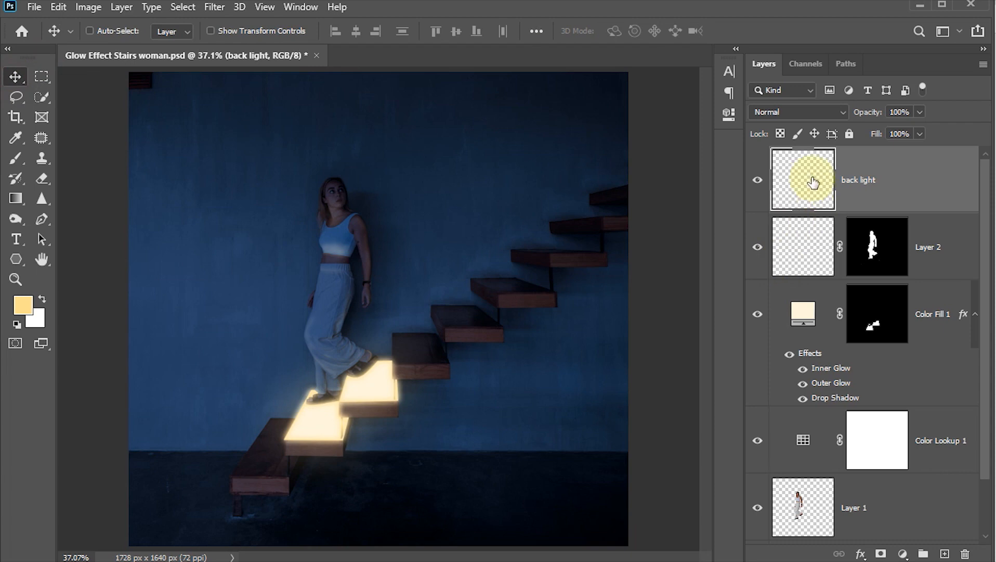
{"action": "left_click_drag", "start_coordinate": [813, 182], "coordinate": [809, 529]}
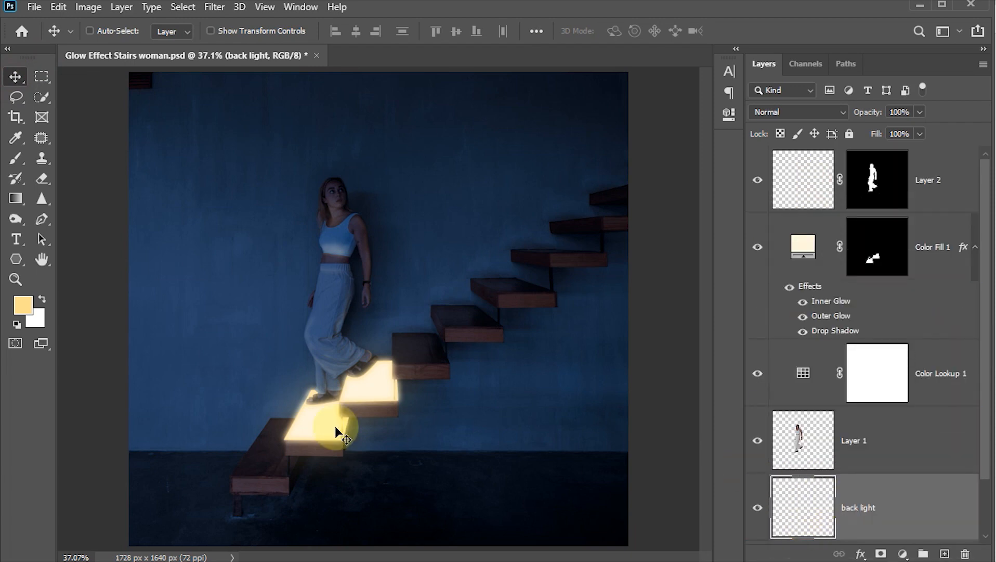
- Set the brush's foreground colour to golden yellow ffc322 and its flow to 25%
{"action": "key", "text": "b"}
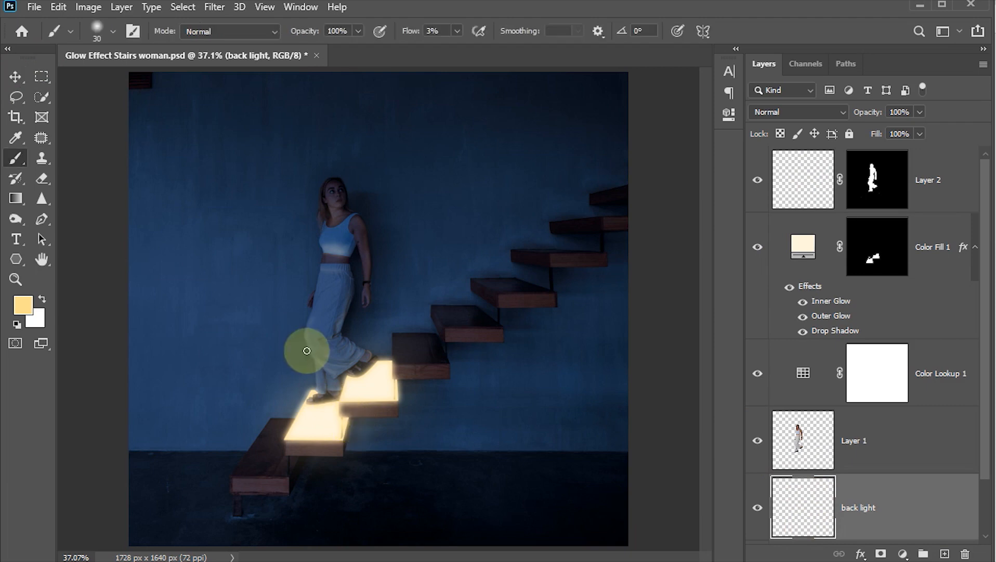
{"action": "left_click", "coordinate": [20, 308]}
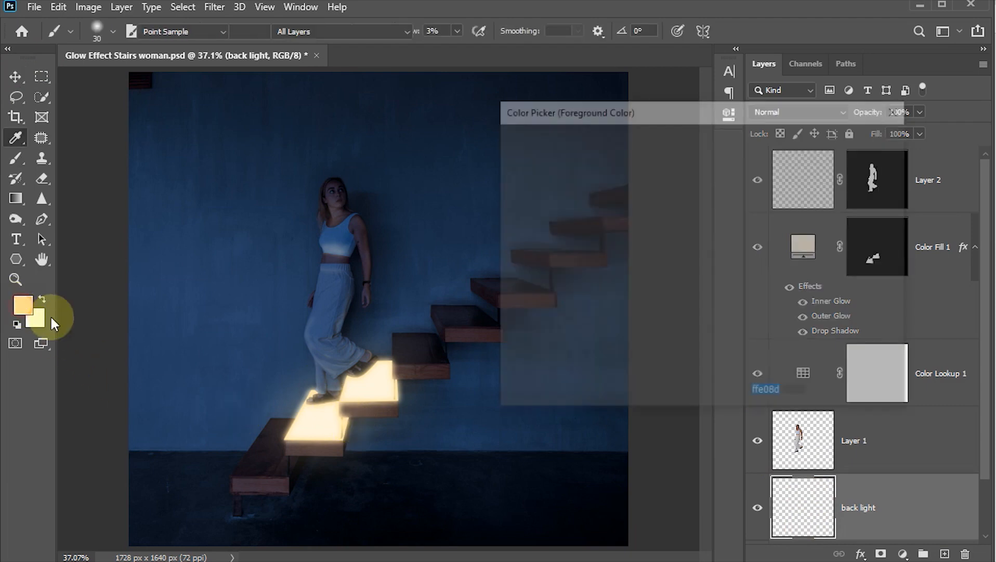
{"action": "left_click", "coordinate": [667, 147]}
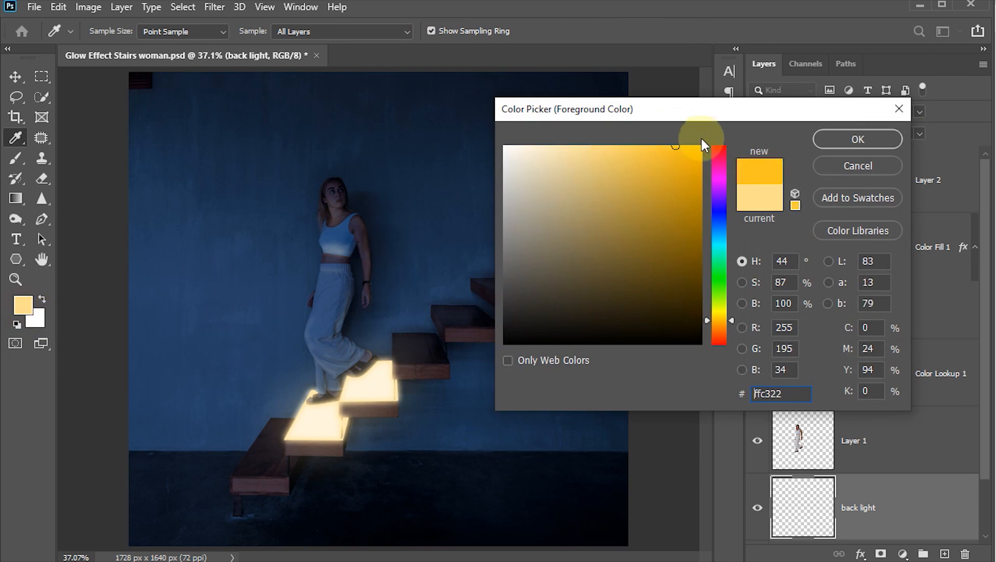
{"action": "left_click", "coordinate": [863, 138]}
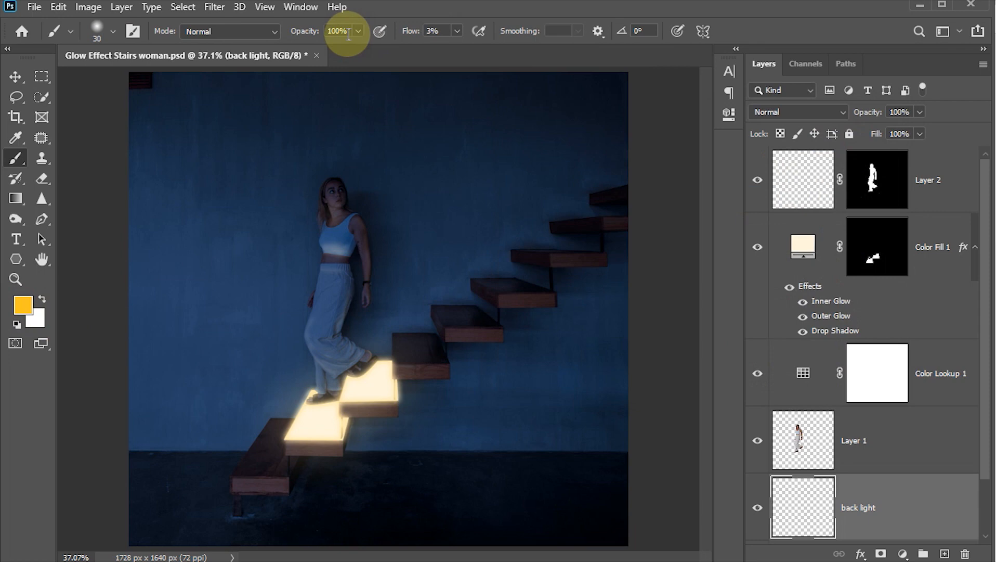
{"action": "left_click", "coordinate": [434, 30]}
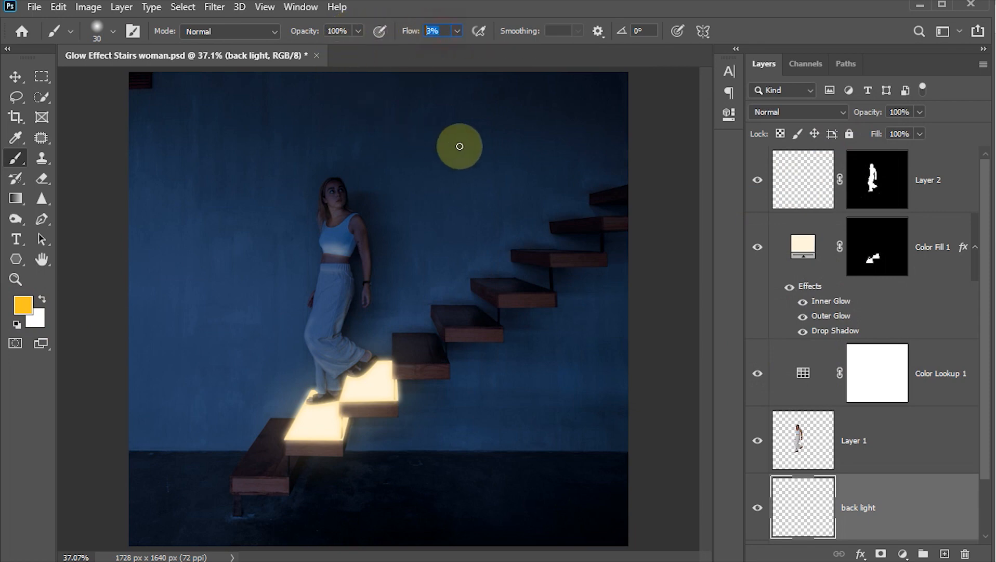
{"action": "type", "text": "25"}
{"action": "key", "text": "Return"}
- Paint a golden glow on the wall behind the woman's legs and body with a 200 px soft brush
{"action": "scroll", "coordinate": [318, 358], "scroll_direction": "up", "scroll_amount": 1}
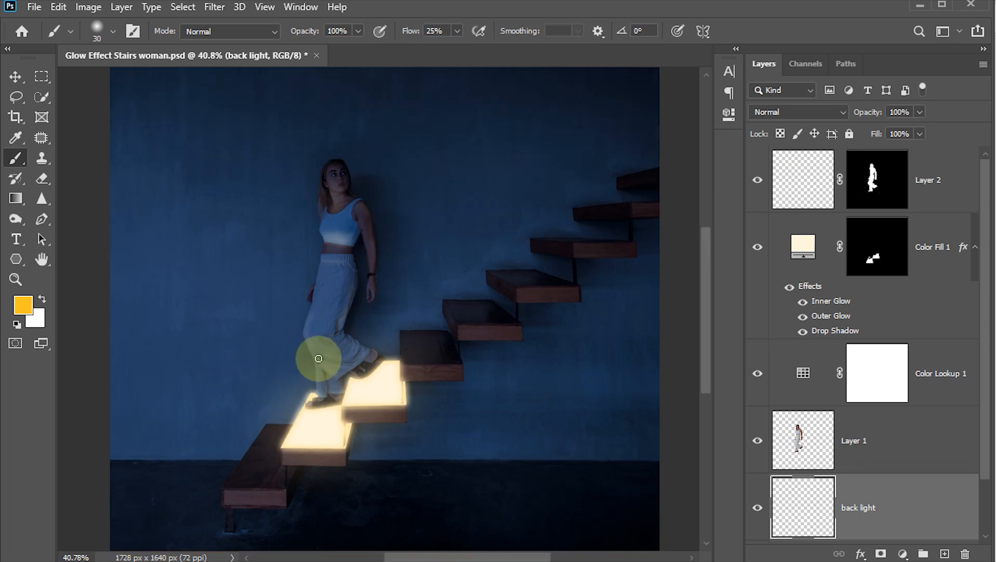
{"action": "key", "text": "bracketright"}
{"action": "key", "text": "bracketright"}
{"action": "key", "text": "bracketright"}
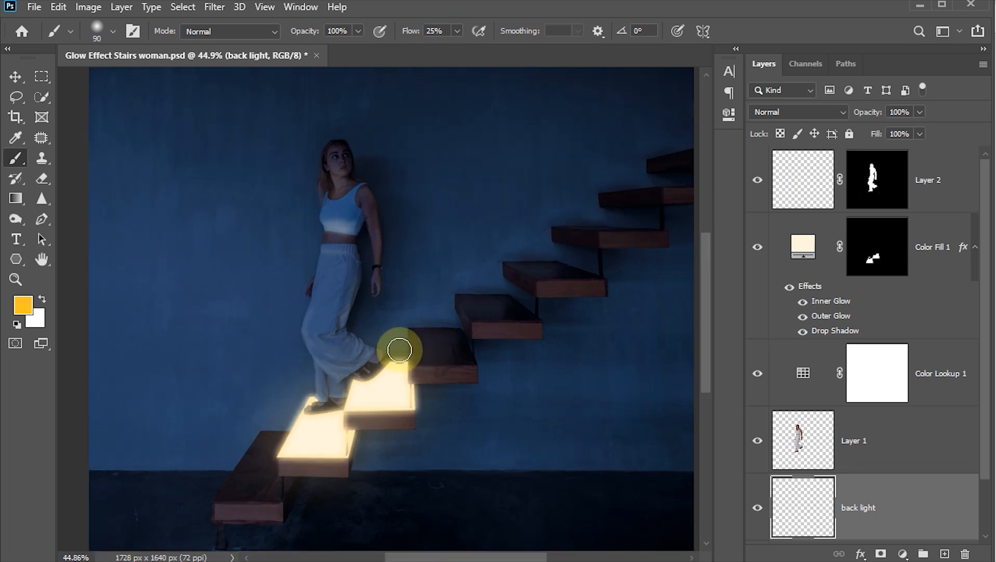
{"action": "key", "text": "bracketright"}
{"action": "key", "text": "bracketright"}
{"action": "key", "text": "bracketright"}
{"action": "key", "text": "bracketright"}
{"action": "key", "text": "bracketright"}
{"action": "left_click_drag", "start_coordinate": [376, 367], "coordinate": [354, 297]}
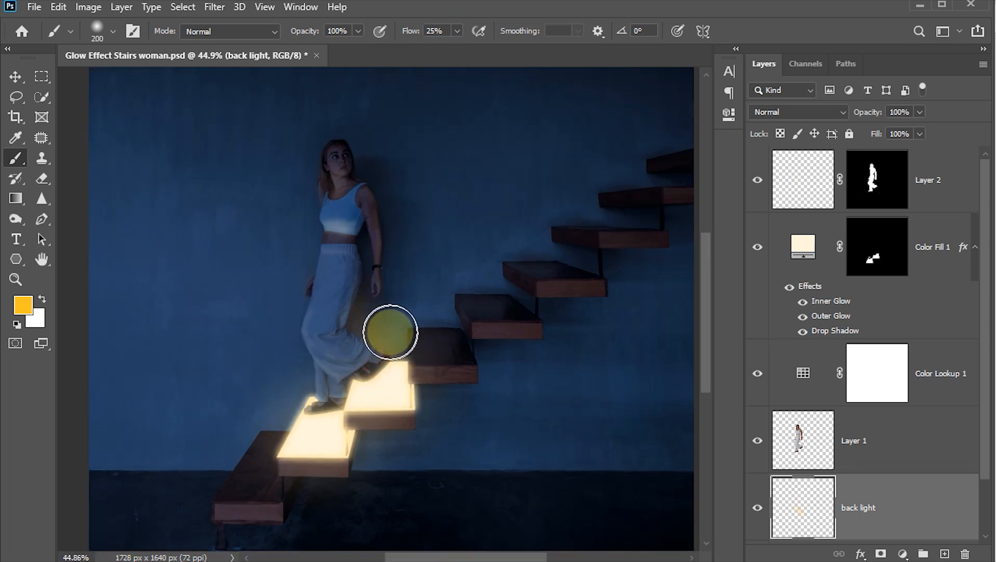
{"action": "mouse_move", "coordinate": [390, 332]}
{"action": "left_mouse_down"}
{"action": "mouse_move", "coordinate": [325, 383]}
{"action": "mouse_move", "coordinate": [327, 312]}
{"action": "mouse_move", "coordinate": [330, 327]}
{"action": "mouse_move", "coordinate": [297, 344]}
{"action": "mouse_move", "coordinate": [333, 229]}
{"action": "mouse_move", "coordinate": [369, 243]}
{"action": "mouse_move", "coordinate": [361, 365]}
{"action": "mouse_move", "coordinate": [358, 261]}
{"action": "mouse_move", "coordinate": [359, 364]}
{"action": "mouse_move", "coordinate": [395, 248]}
{"action": "mouse_move", "coordinate": [387, 370]}
{"action": "mouse_move", "coordinate": [379, 295]}
{"action": "mouse_move", "coordinate": [380, 304]}
{"action": "mouse_move", "coordinate": [360, 292]}
{"action": "mouse_move", "coordinate": [356, 254]}
{"action": "mouse_move", "coordinate": [306, 307]}
{"action": "mouse_move", "coordinate": [300, 270]}
{"action": "left_mouse_up"}
- Lower the brush opacity to 70% and extend the golden glow around the woman's head and upper body
{"action": "left_click", "coordinate": [347, 31]}
{"action": "type", "text": "70"}
{"action": "key", "text": "Return"}
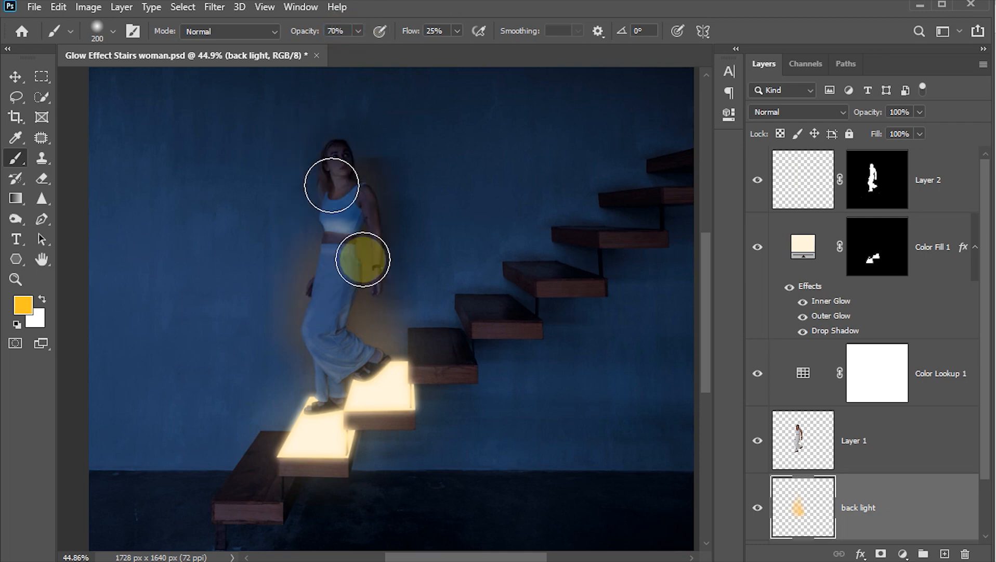
{"action": "mouse_move", "coordinate": [332, 185]}
{"action": "left_mouse_down"}
{"action": "mouse_move", "coordinate": [355, 266]}
{"action": "mouse_move", "coordinate": [325, 325]}
{"action": "mouse_move", "coordinate": [349, 345]}
{"action": "mouse_move", "coordinate": [329, 487]}
{"action": "left_mouse_up"}
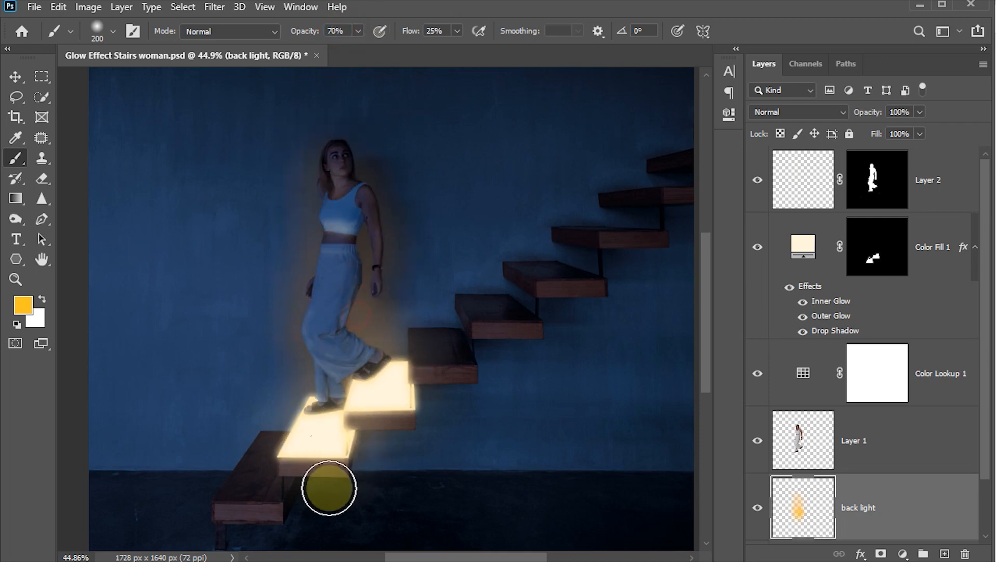
- Set the back light layer's blend mode to Screen and add a new layer named "front light" above Layer 2
{"action": "left_click", "coordinate": [839, 111]}
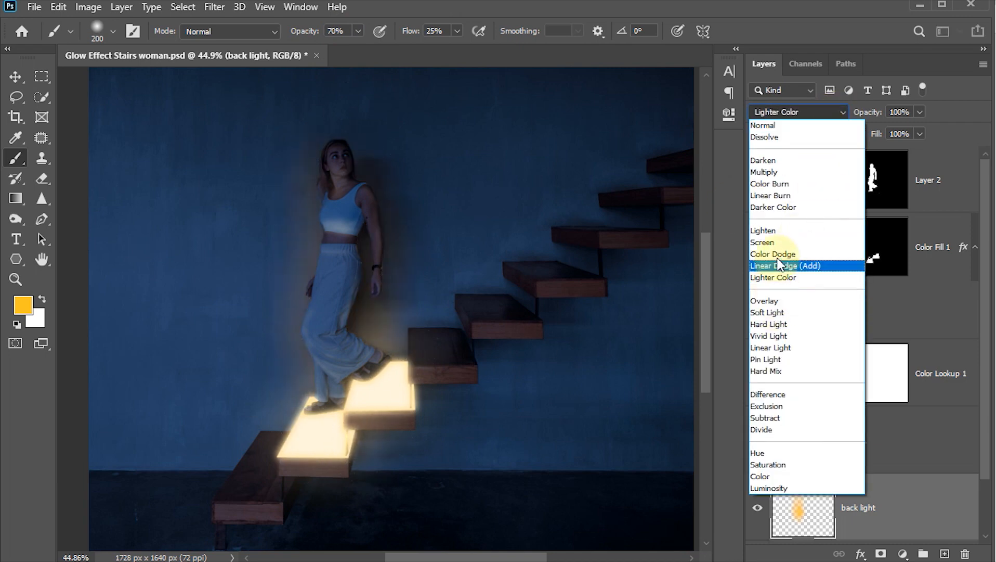
{"action": "left_click", "coordinate": [775, 243]}
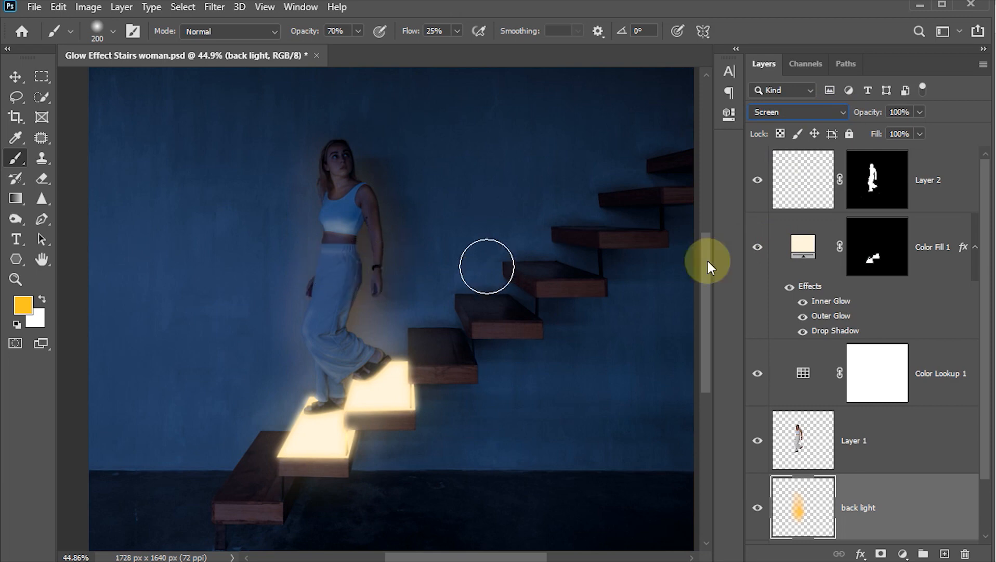
{"action": "left_click", "coordinate": [794, 176]}
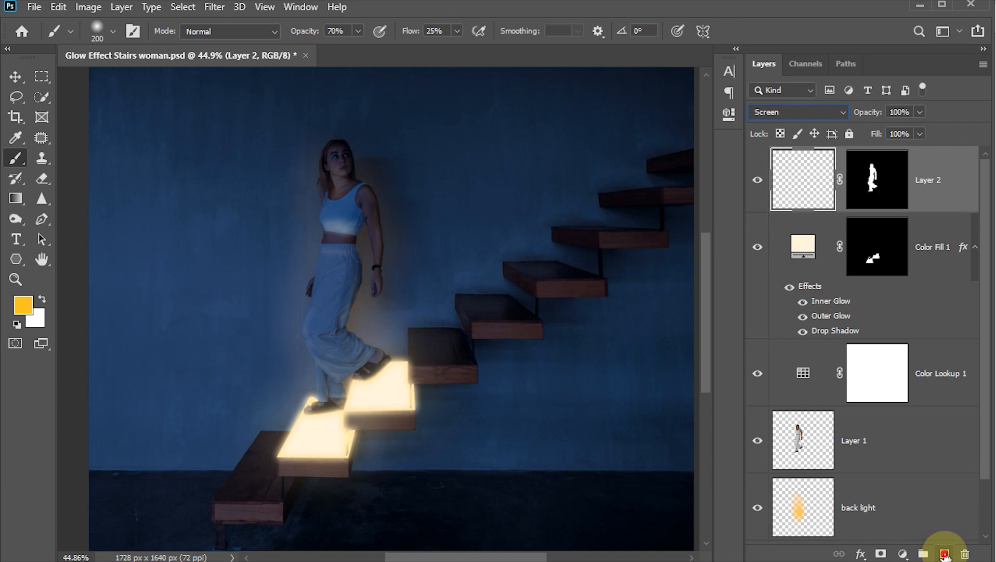
{"action": "left_click", "coordinate": [945, 554]}
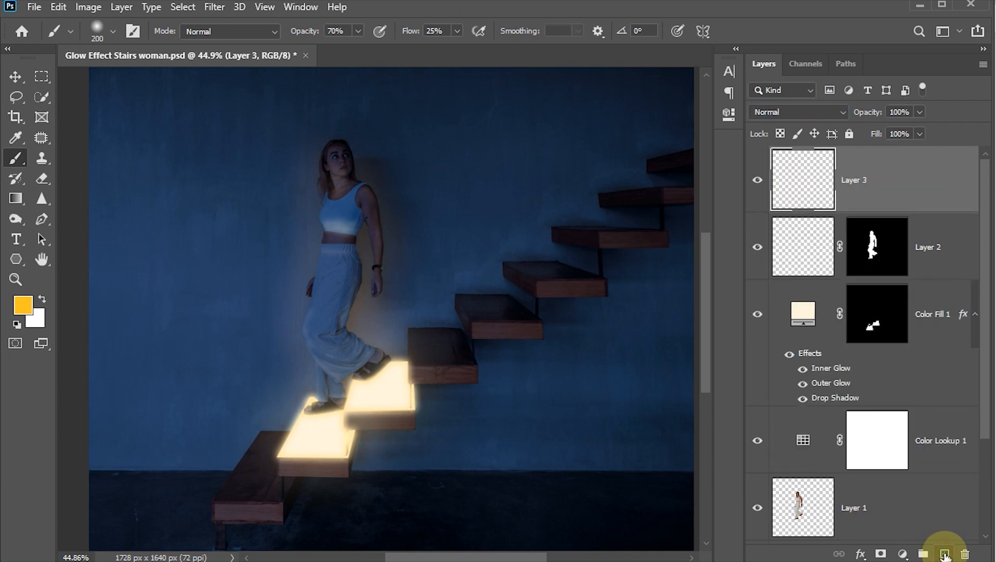
{"action": "double_click", "coordinate": [866, 181]}
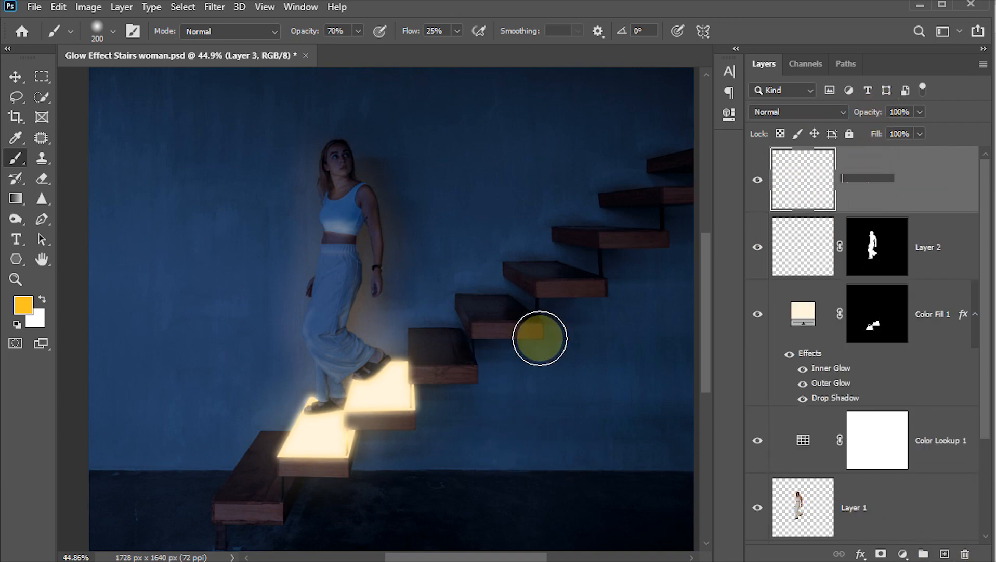
{"action": "type", "text": "front light"}
{"action": "key", "text": "Return"}
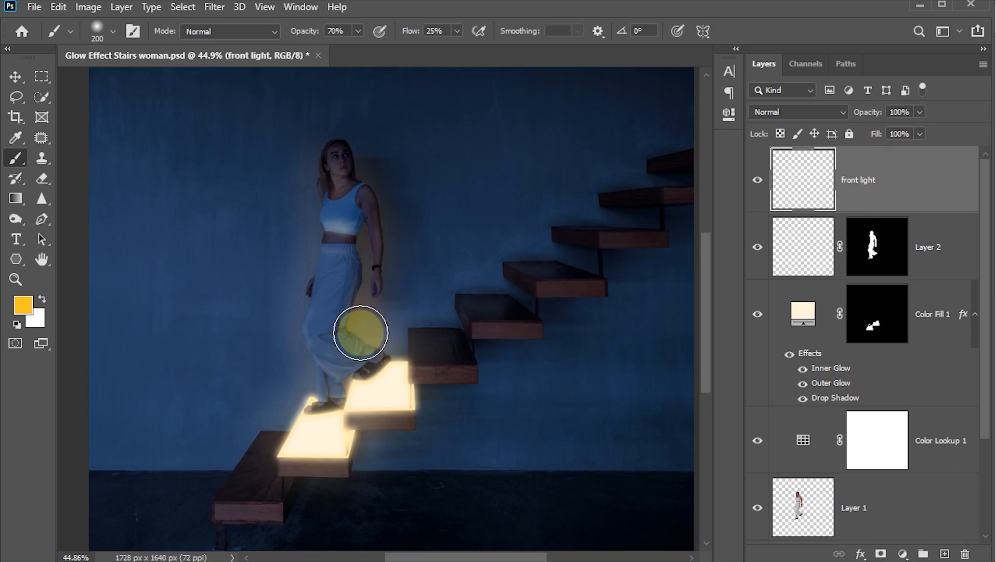
- Paint a faint golden glow over the woman's body and legs at 60% brush opacity and 12% flow, enlarging the brush to 300 px
{"action": "left_click", "coordinate": [344, 31]}
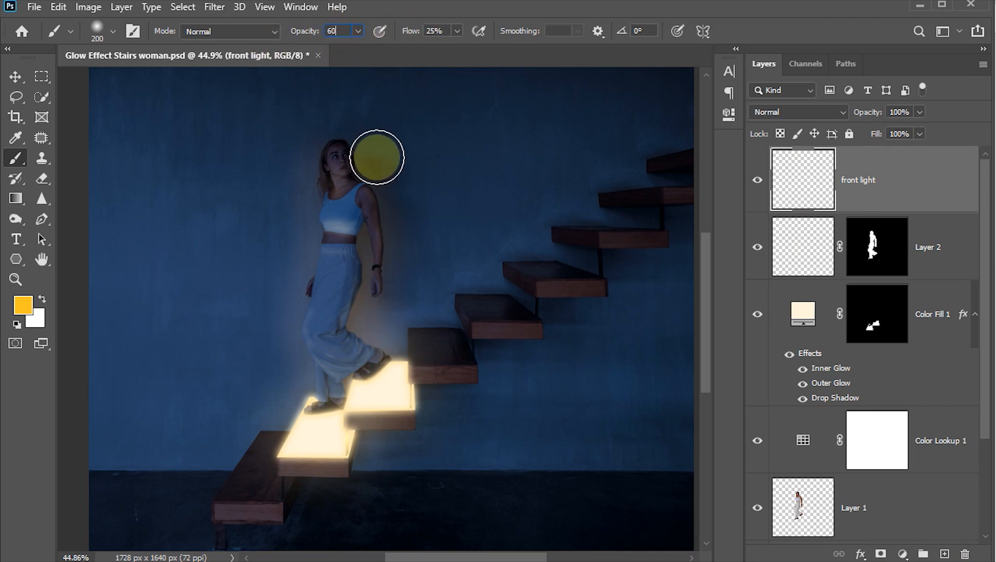
{"action": "left_click", "coordinate": [450, 31]}
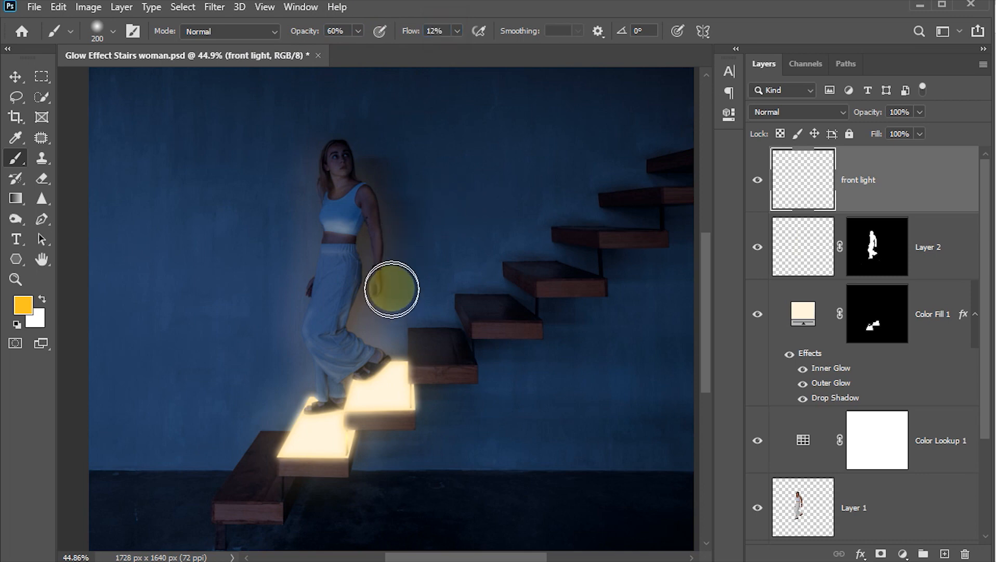
{"action": "mouse_move", "coordinate": [392, 289]}
{"action": "left_mouse_down"}
{"action": "mouse_move", "coordinate": [362, 222]}
{"action": "mouse_move", "coordinate": [356, 171]}
{"action": "mouse_move", "coordinate": [371, 342]}
{"action": "left_mouse_up"}
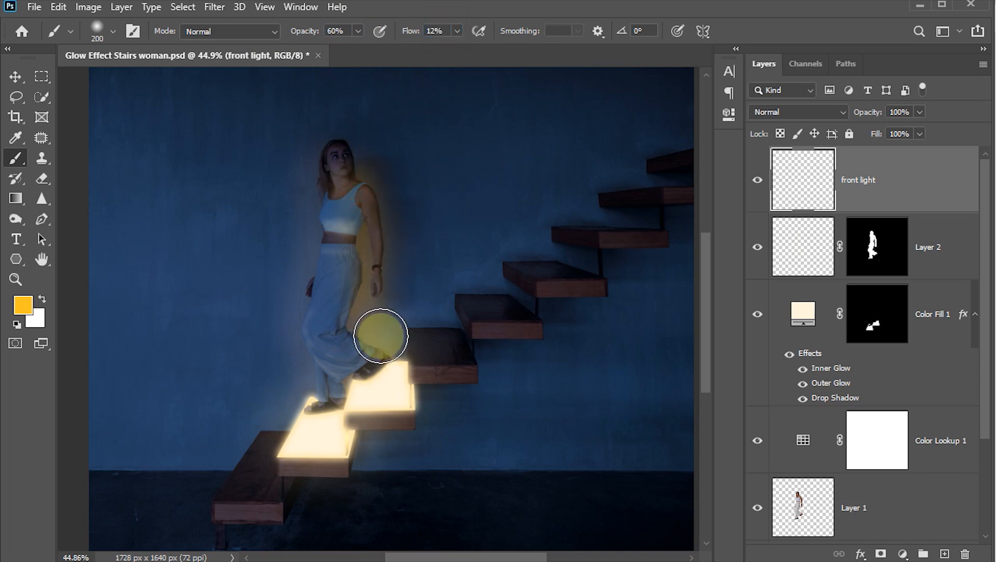
{"action": "key", "text": "bracketright"}
{"action": "key", "text": "bracketright"}
{"action": "left_click_drag", "start_coordinate": [358, 235], "coordinate": [314, 395]}
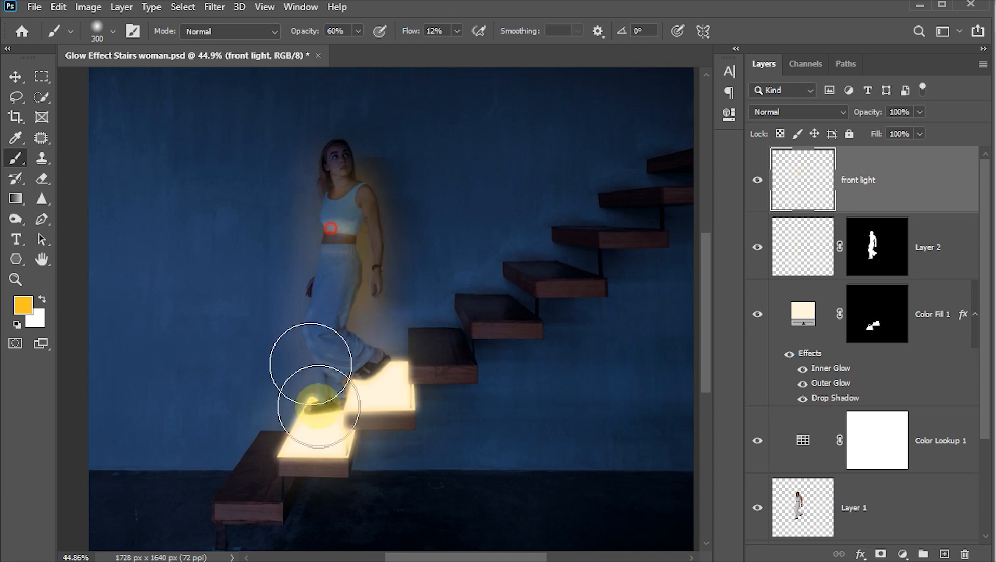
{"action": "mouse_move", "coordinate": [317, 313]}
{"action": "left_mouse_down"}
{"action": "mouse_move", "coordinate": [325, 430]}
{"action": "mouse_move", "coordinate": [417, 454]}
{"action": "mouse_move", "coordinate": [441, 434]}
{"action": "mouse_move", "coordinate": [378, 328]}
{"action": "mouse_move", "coordinate": [363, 448]}
{"action": "mouse_move", "coordinate": [381, 484]}
{"action": "mouse_move", "coordinate": [368, 475]}
{"action": "mouse_move", "coordinate": [336, 218]}
{"action": "mouse_move", "coordinate": [325, 257]}
{"action": "mouse_move", "coordinate": [352, 361]}
{"action": "left_mouse_up"}
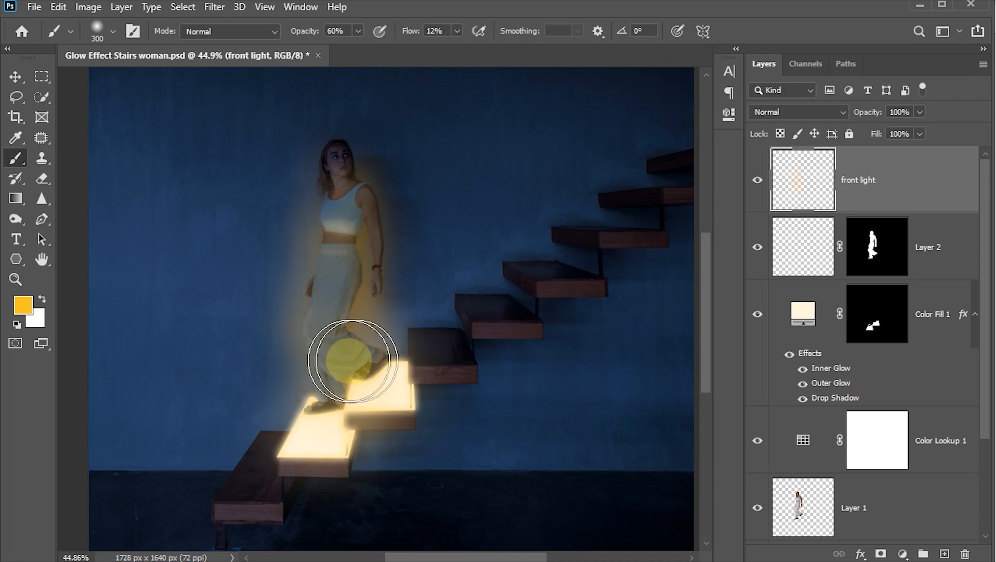
- Set the front light layer's blend mode to Screen
{"action": "left_click", "coordinate": [16, 77]}
{"action": "left_click", "coordinate": [825, 173]}
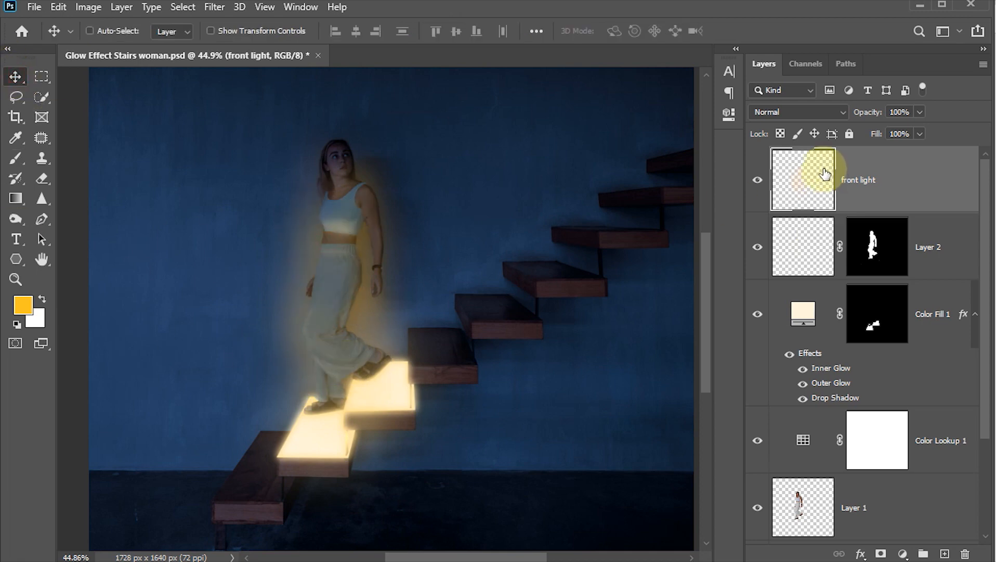
{"action": "left_click", "coordinate": [834, 116]}
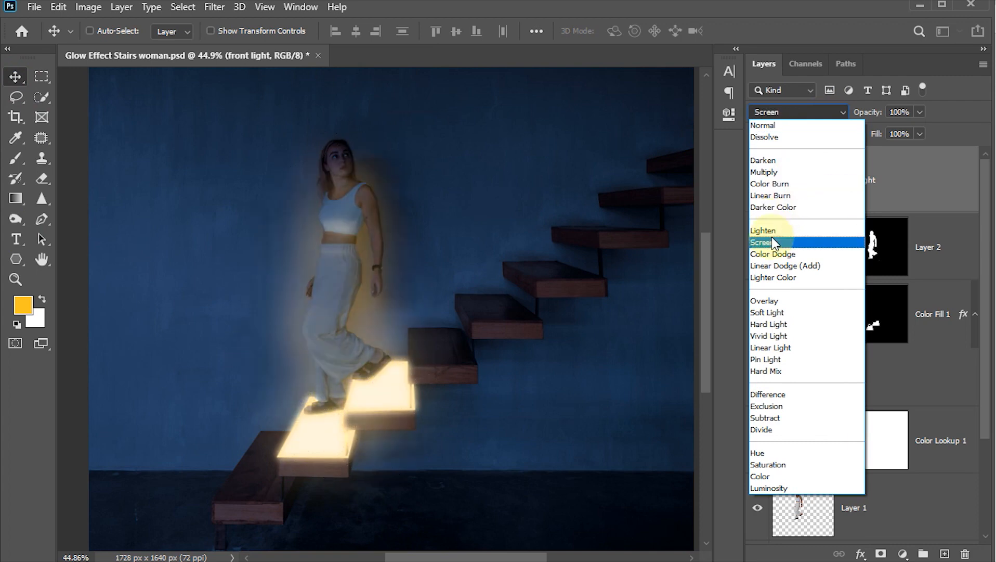
{"action": "left_click", "coordinate": [773, 240]}
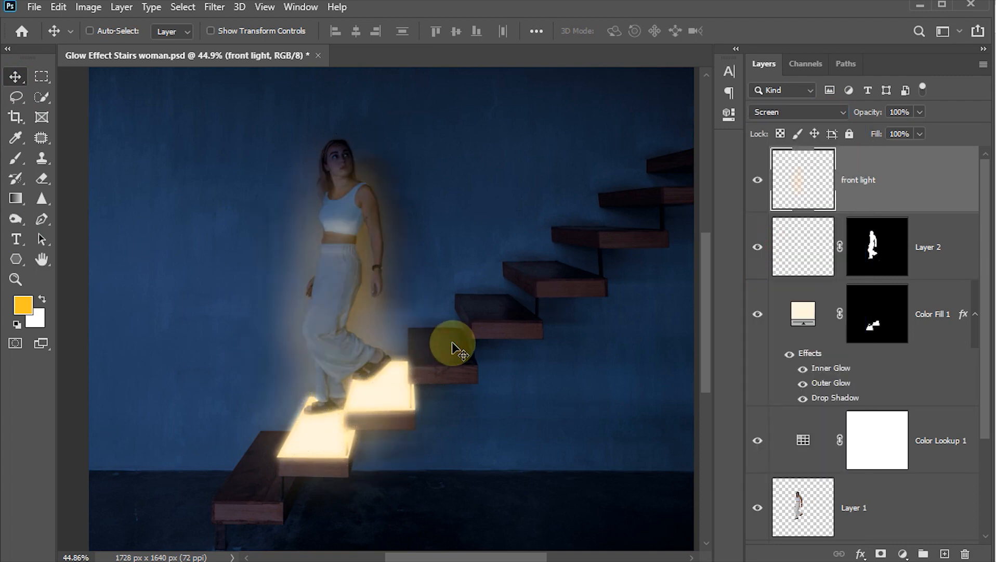
- Try the front light layer at 75% opacity
{"action": "left_click", "coordinate": [909, 111]}
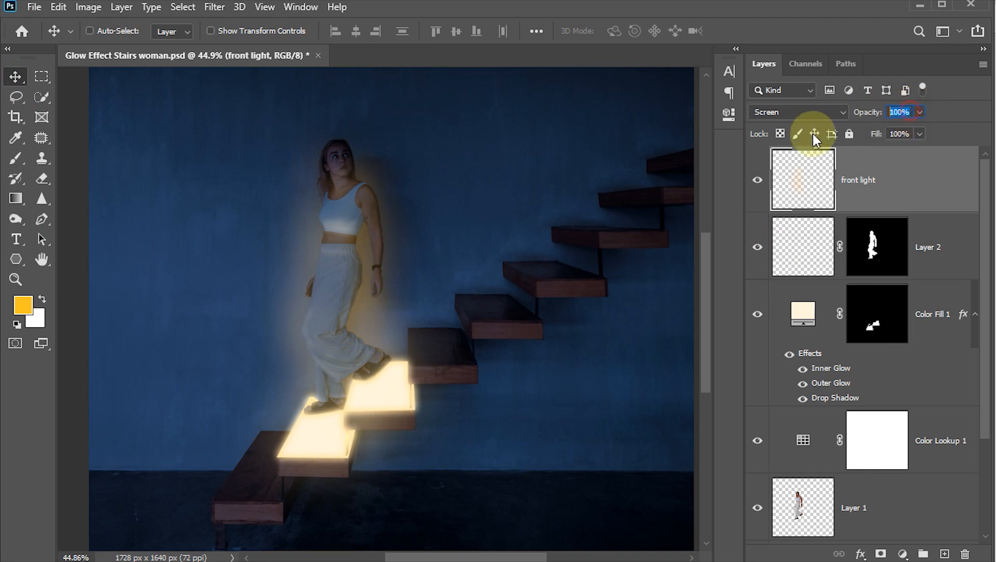
{"action": "type", "text": "75"}
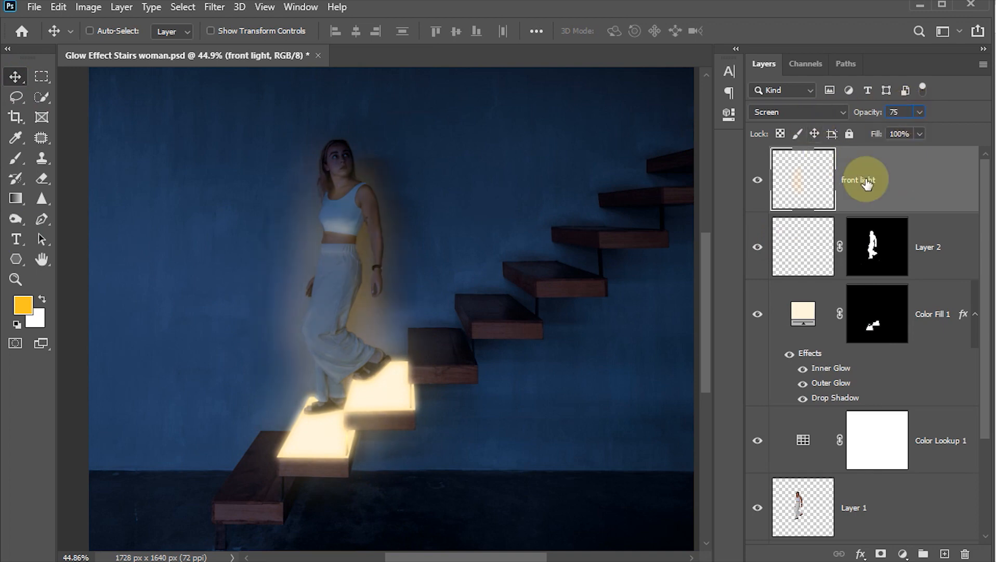
{"action": "key", "text": "Return"}
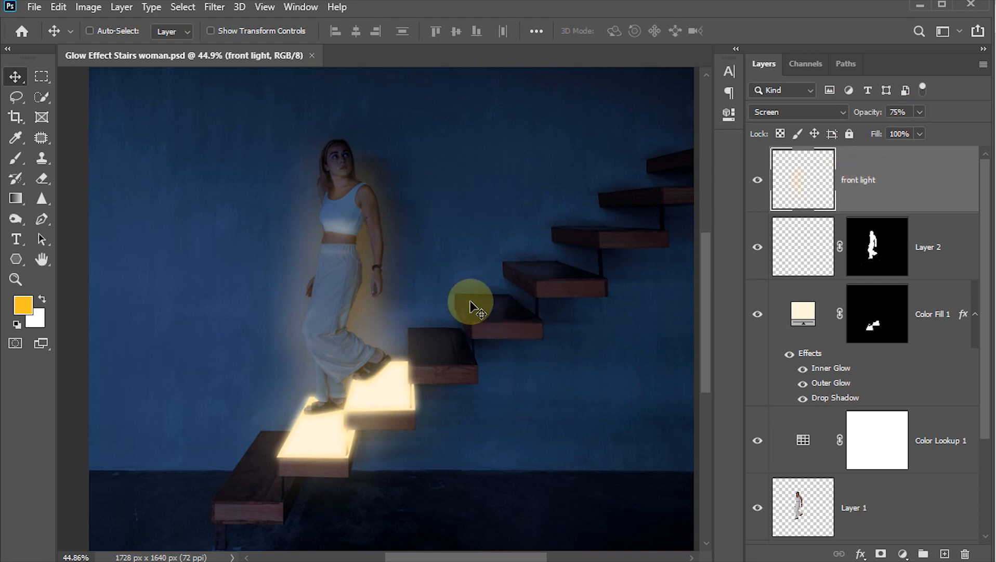
- Reduce the front light layer's opacity to 35% and save the document
{"action": "left_click", "coordinate": [909, 111]}
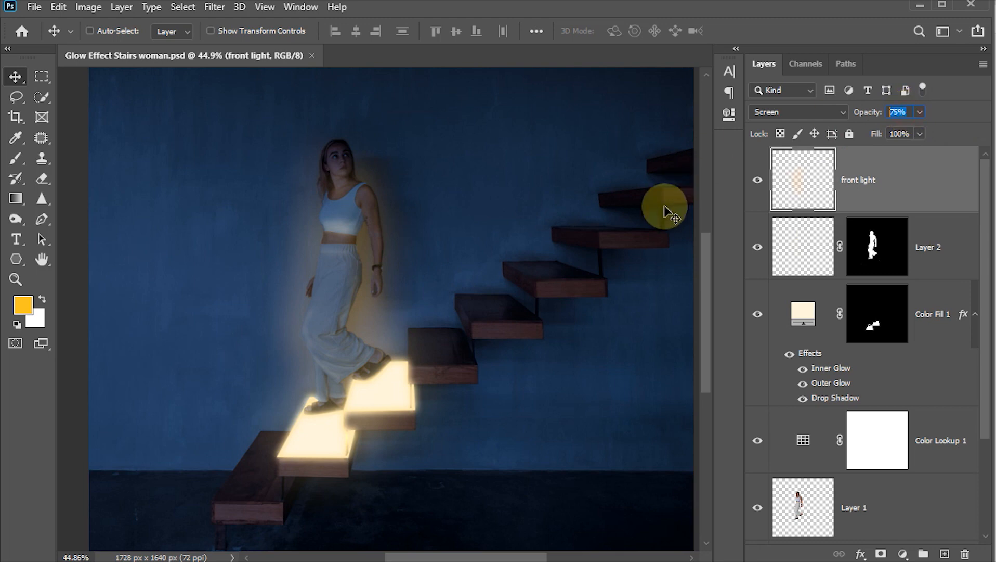
{"action": "type", "text": "35"}
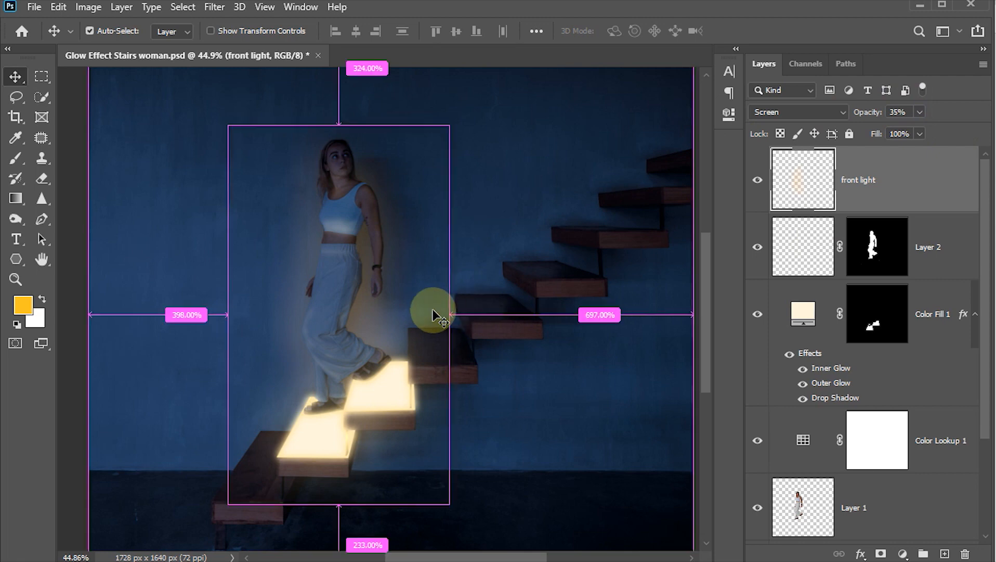
{"action": "scroll", "coordinate": [432, 309], "scroll_direction": "down", "scroll_amount": 2}
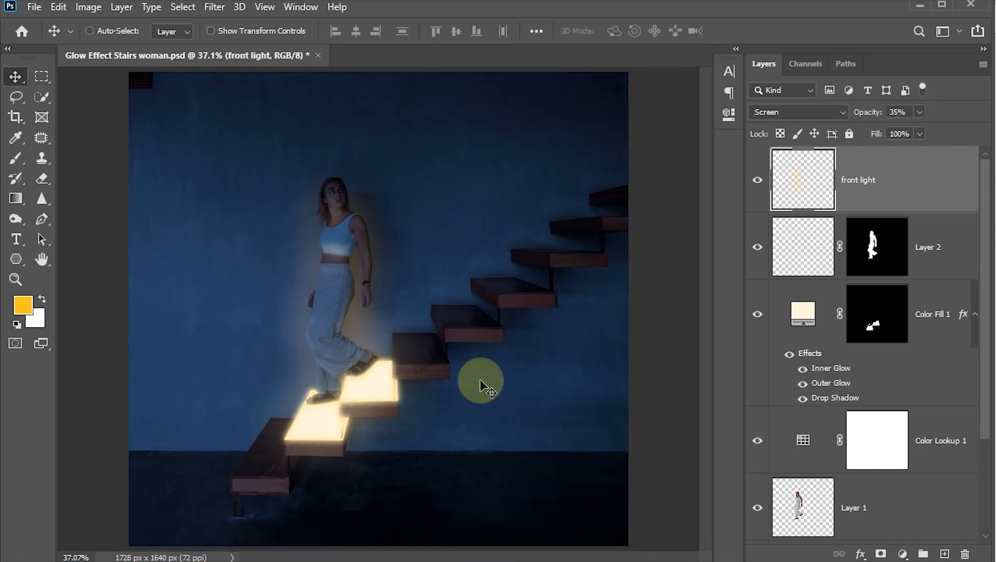
{"action": "key", "text": "ctrl+s"}
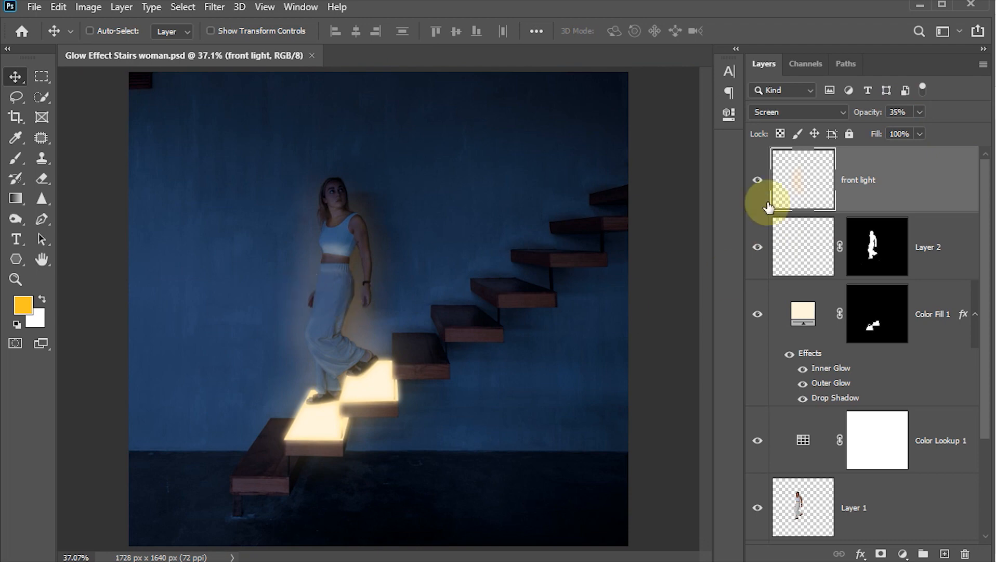
- Add a layer mask to the front light layer and set the black brush's opacity to 25%
{"action": "left_click", "coordinate": [879, 554]}
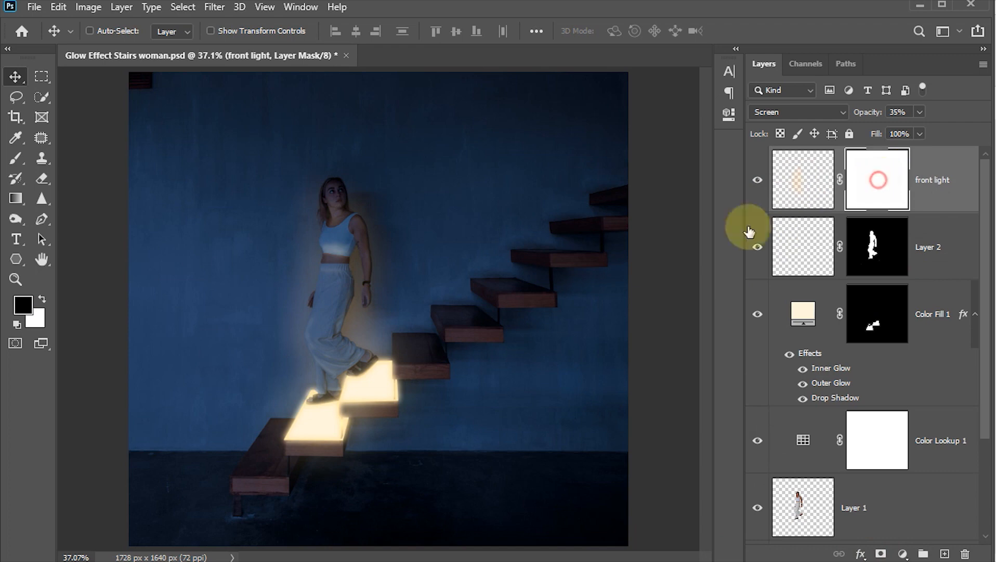
{"action": "key", "text": "b"}
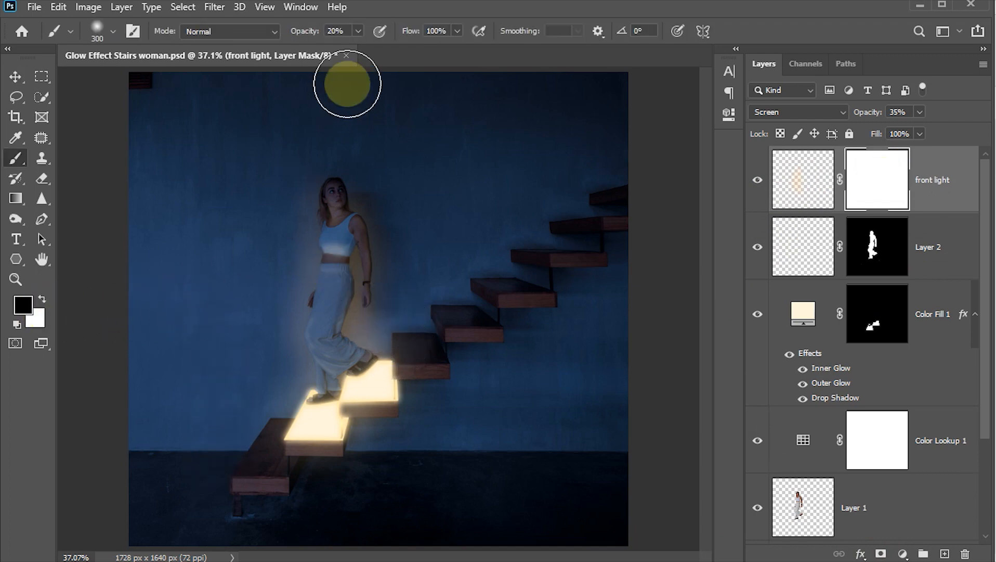
{"action": "left_click", "coordinate": [336, 30]}
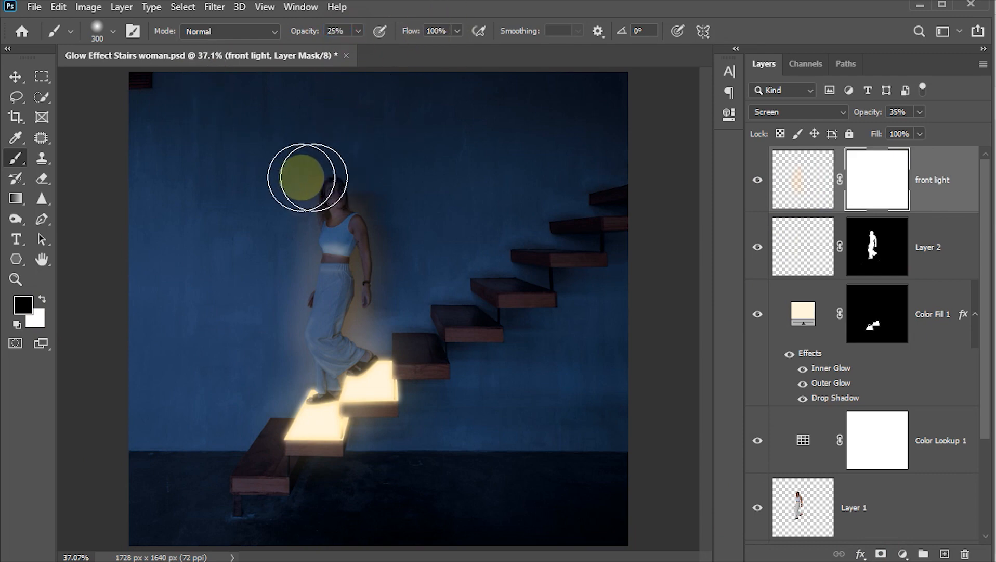
- Paint black on the mask to soften the glow around the woman's head, upper body and sides, and save the document
{"action": "scroll", "coordinate": [296, 177], "scroll_direction": "up", "scroll_amount": 1}
{"action": "scroll", "coordinate": [296, 177], "scroll_direction": "up", "scroll_amount": 2}
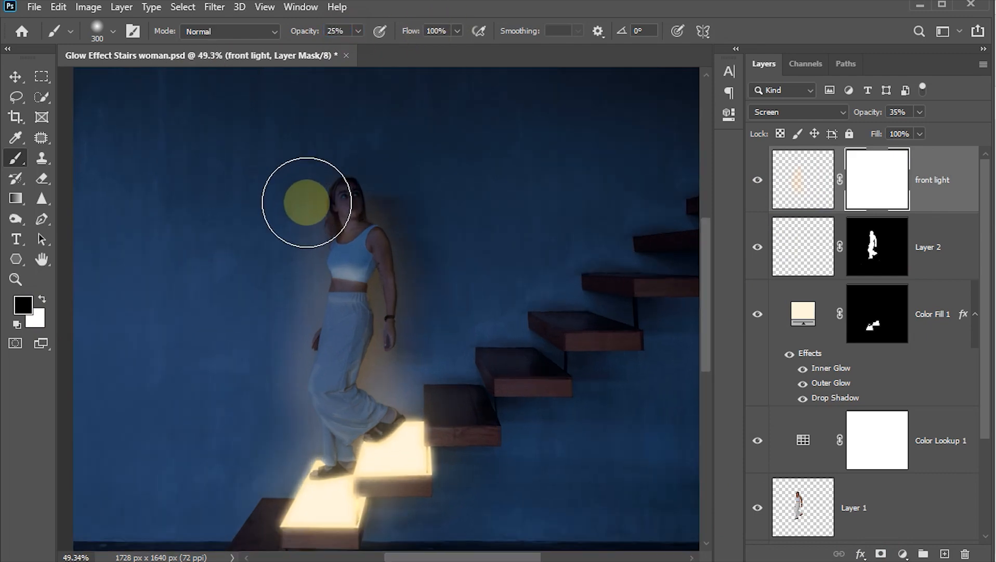
{"action": "mouse_move", "coordinate": [307, 201]}
{"action": "left_mouse_down"}
{"action": "mouse_move", "coordinate": [306, 303]}
{"action": "mouse_move", "coordinate": [311, 185]}
{"action": "mouse_move", "coordinate": [295, 345]}
{"action": "mouse_move", "coordinate": [304, 200]}
{"action": "mouse_move", "coordinate": [301, 330]}
{"action": "mouse_move", "coordinate": [302, 210]}
{"action": "mouse_move", "coordinate": [297, 317]}
{"action": "mouse_move", "coordinate": [386, 252]}
{"action": "left_mouse_up"}
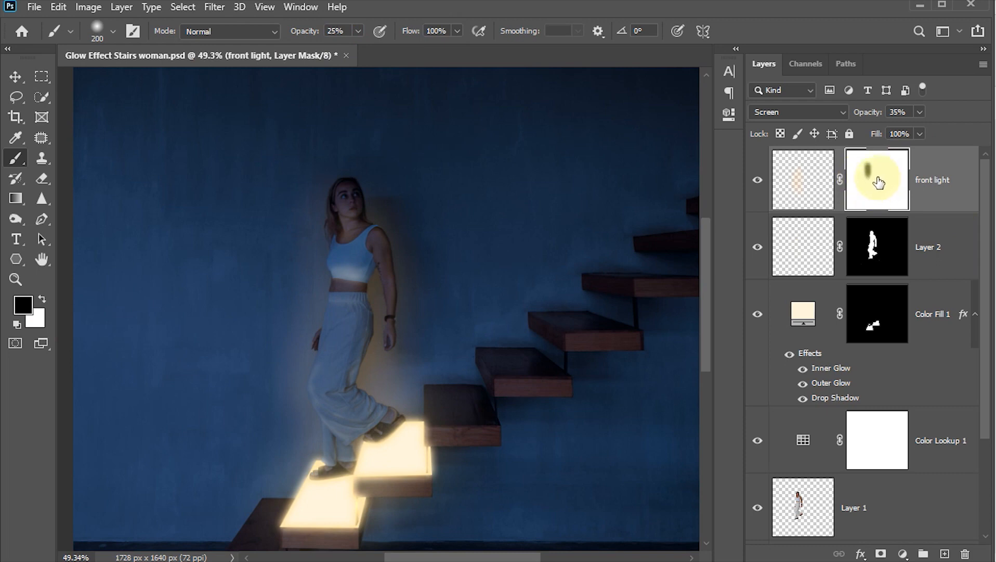
{"action": "mouse_move", "coordinate": [365, 185]}
{"action": "left_mouse_down"}
{"action": "mouse_move", "coordinate": [394, 232]}
{"action": "mouse_move", "coordinate": [383, 196]}
{"action": "mouse_move", "coordinate": [408, 231]}
{"action": "mouse_move", "coordinate": [392, 221]}
{"action": "mouse_move", "coordinate": [383, 203]}
{"action": "mouse_move", "coordinate": [413, 223]}
{"action": "mouse_move", "coordinate": [421, 244]}
{"action": "mouse_move", "coordinate": [414, 222]}
{"action": "mouse_move", "coordinate": [444, 277]}
{"action": "mouse_move", "coordinate": [403, 202]}
{"action": "mouse_move", "coordinate": [449, 283]}
{"action": "mouse_move", "coordinate": [410, 244]}
{"action": "mouse_move", "coordinate": [409, 330]}
{"action": "mouse_move", "coordinate": [384, 307]}
{"action": "mouse_move", "coordinate": [493, 398]}
{"action": "mouse_move", "coordinate": [473, 346]}
{"action": "mouse_move", "coordinate": [385, 281]}
{"action": "mouse_move", "coordinate": [392, 392]}
{"action": "mouse_move", "coordinate": [431, 266]}
{"action": "mouse_move", "coordinate": [394, 204]}
{"action": "mouse_move", "coordinate": [427, 271]}
{"action": "mouse_move", "coordinate": [373, 203]}
{"action": "mouse_move", "coordinate": [320, 190]}
{"action": "mouse_move", "coordinate": [310, 259]}
{"action": "mouse_move", "coordinate": [325, 203]}
{"action": "mouse_move", "coordinate": [303, 219]}
{"action": "mouse_move", "coordinate": [285, 346]}
{"action": "mouse_move", "coordinate": [284, 321]}
{"action": "left_mouse_up"}
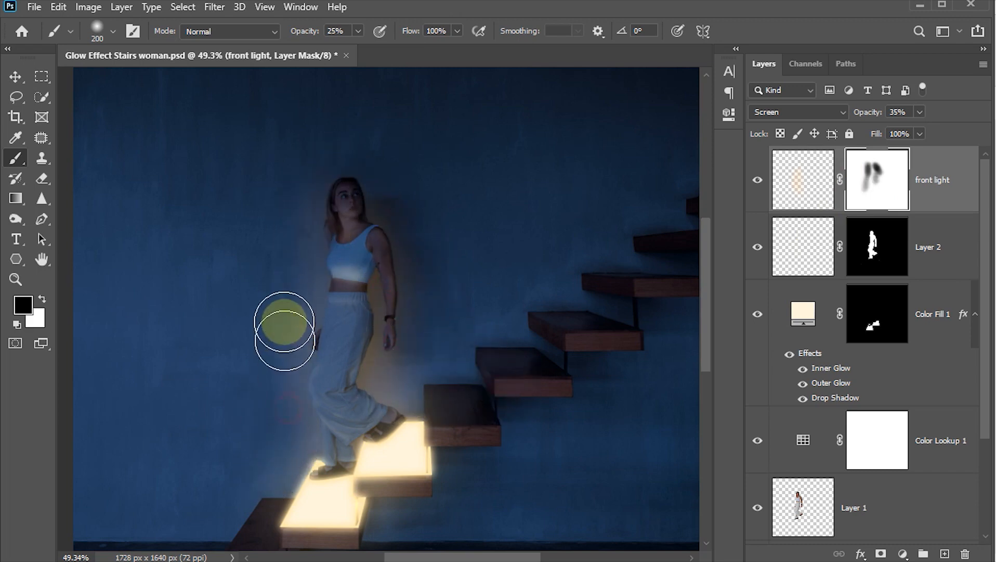
{"action": "mouse_move", "coordinate": [411, 247]}
{"action": "left_mouse_down"}
{"action": "mouse_move", "coordinate": [370, 178]}
{"action": "mouse_move", "coordinate": [455, 261]}
{"action": "mouse_move", "coordinate": [396, 212]}
{"action": "mouse_move", "coordinate": [440, 285]}
{"action": "left_mouse_up"}
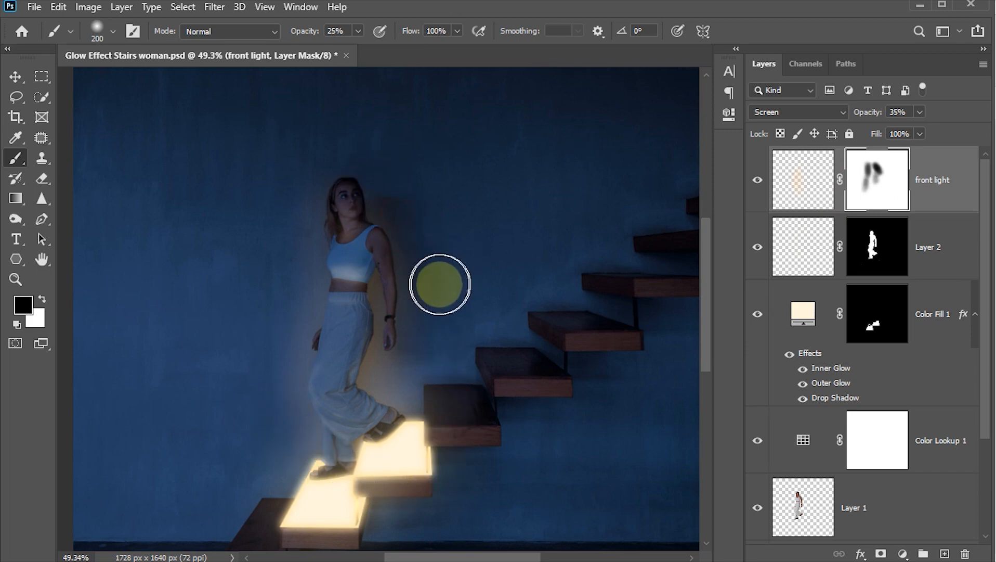
{"action": "left_click", "coordinate": [310, 199]}
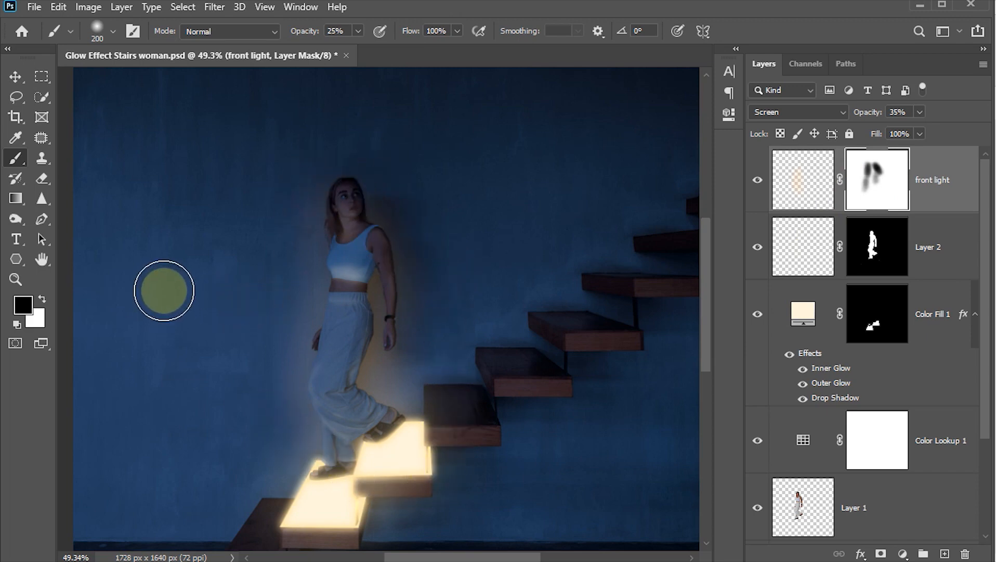
{"action": "key", "text": "ctrl+0"}
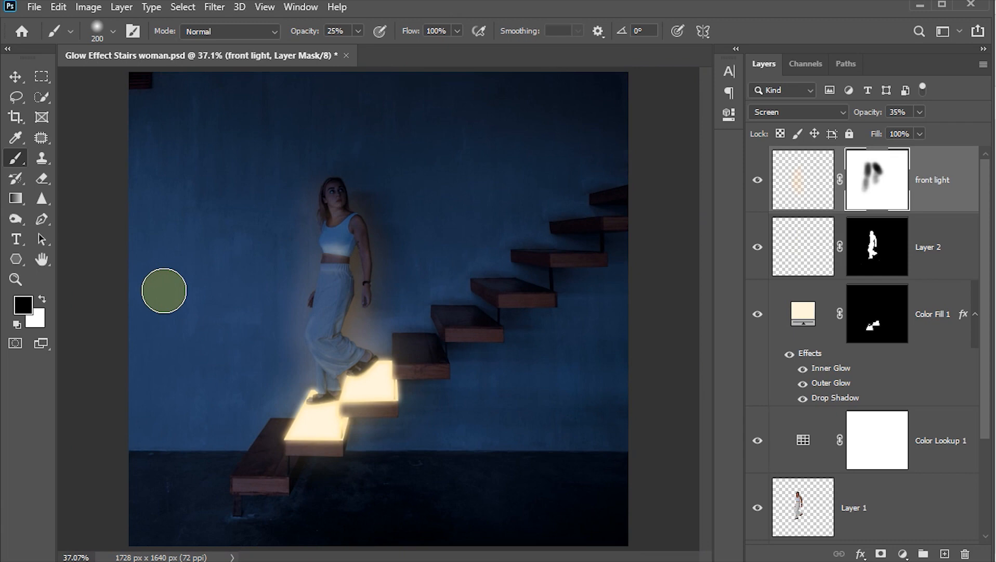
{"action": "key", "text": "ctrl+s"}
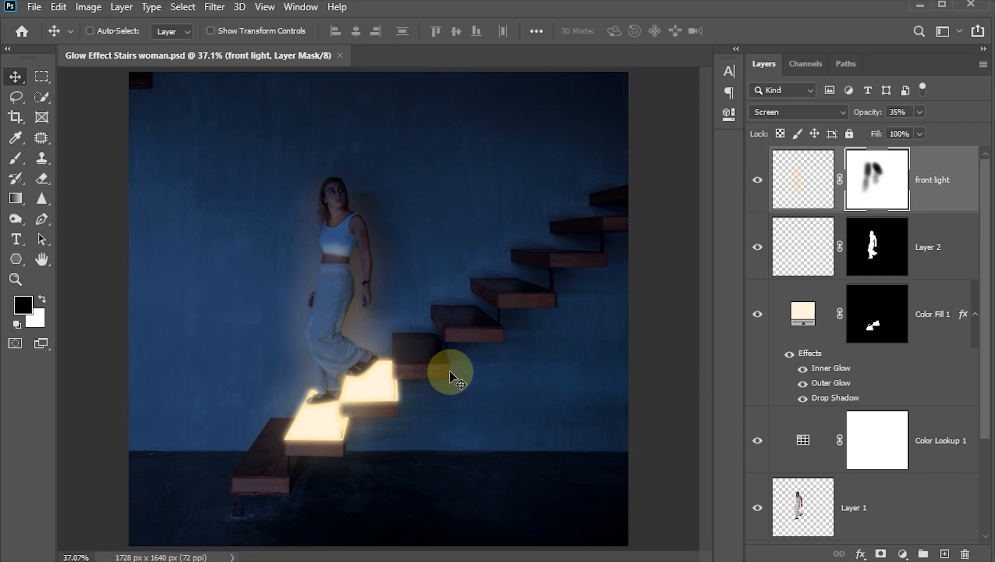
- Compare the finished night glow with the original Layer 0 photo and inspect the result up close with the interface hidden
{"action": "scroll", "coordinate": [936, 375], "scroll_direction": "down", "scroll_amount": 3}
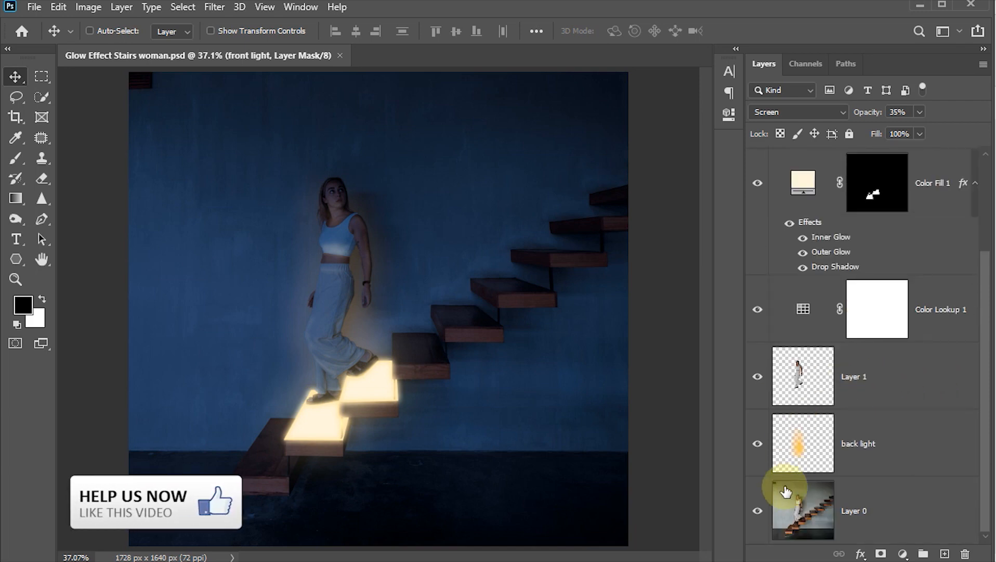
{"action": "left_click", "coordinate": [758, 511], "text": "alt"}
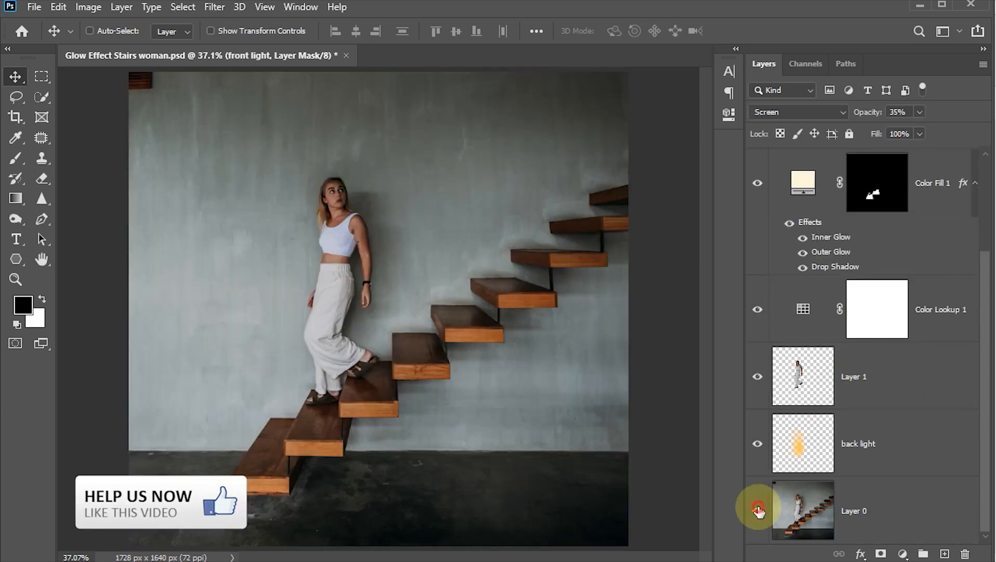
{"action": "left_click", "coordinate": [758, 508], "text": "alt"}
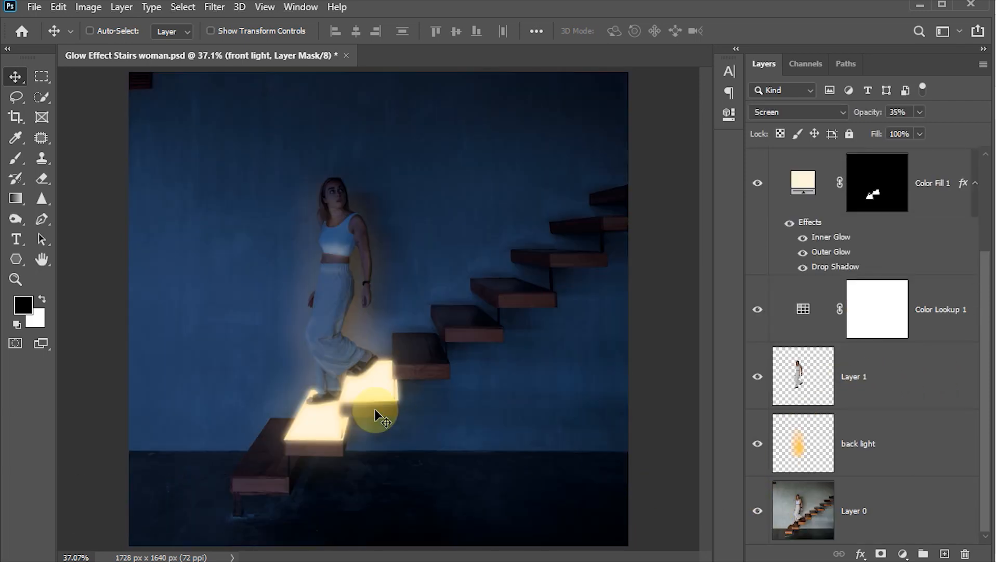
{"action": "key", "text": "Tab"}
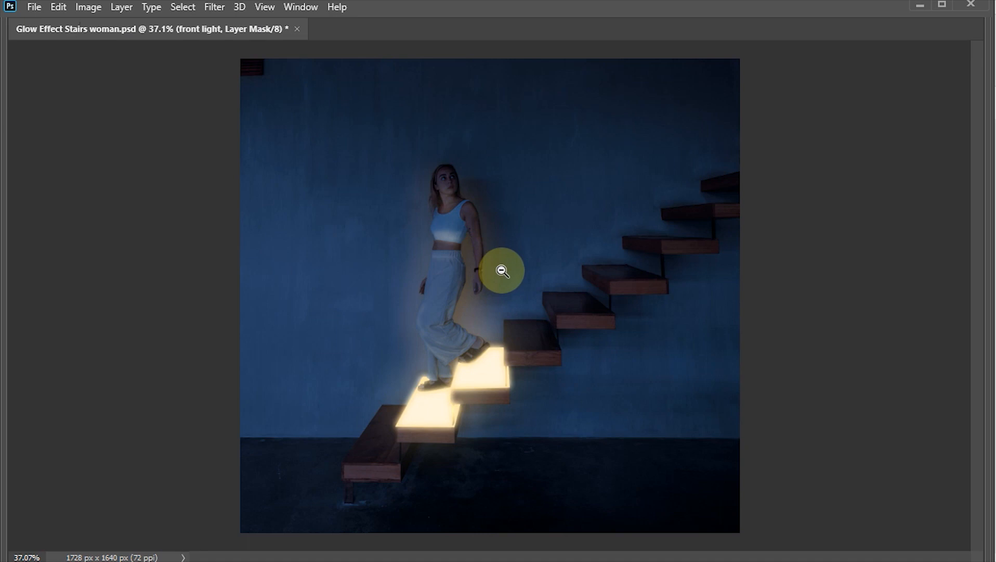
{"action": "left_click_drag", "start_coordinate": [526, 261], "coordinate": [559, 304]}
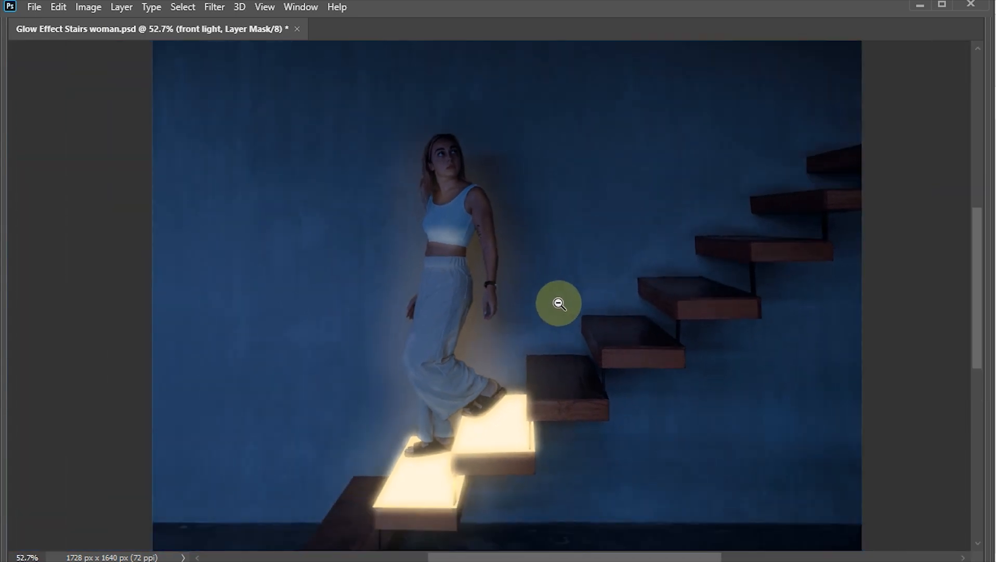